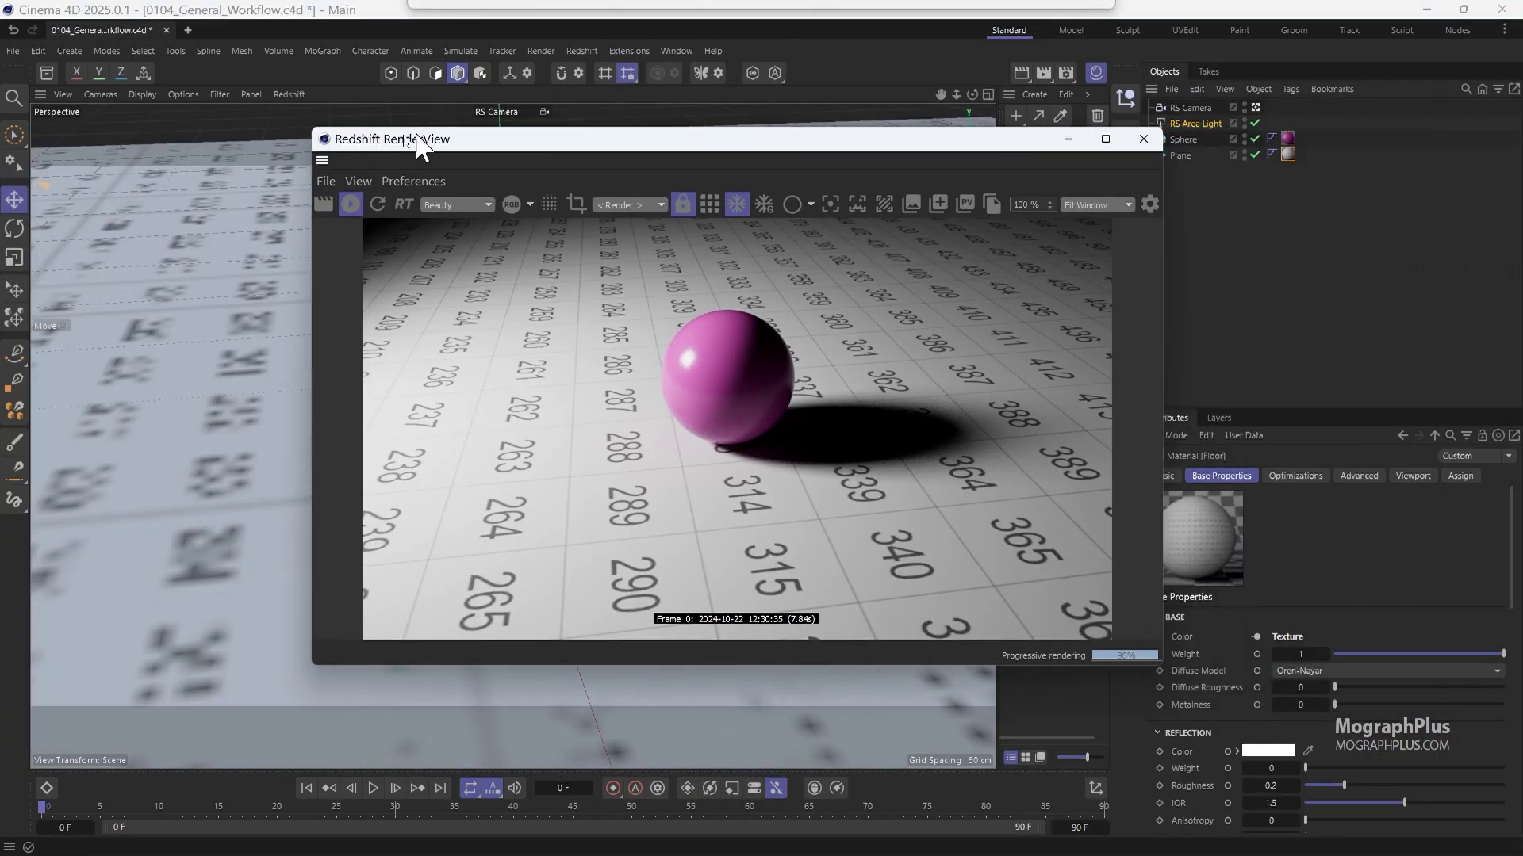
# Rotate the dome light toward dusk and the sun toward sunset, then widen the render view
pyautogui.moveTo(1012, 149); pyautogui.dragTo(1275, 262)
pyautogui.click(1067, 72)
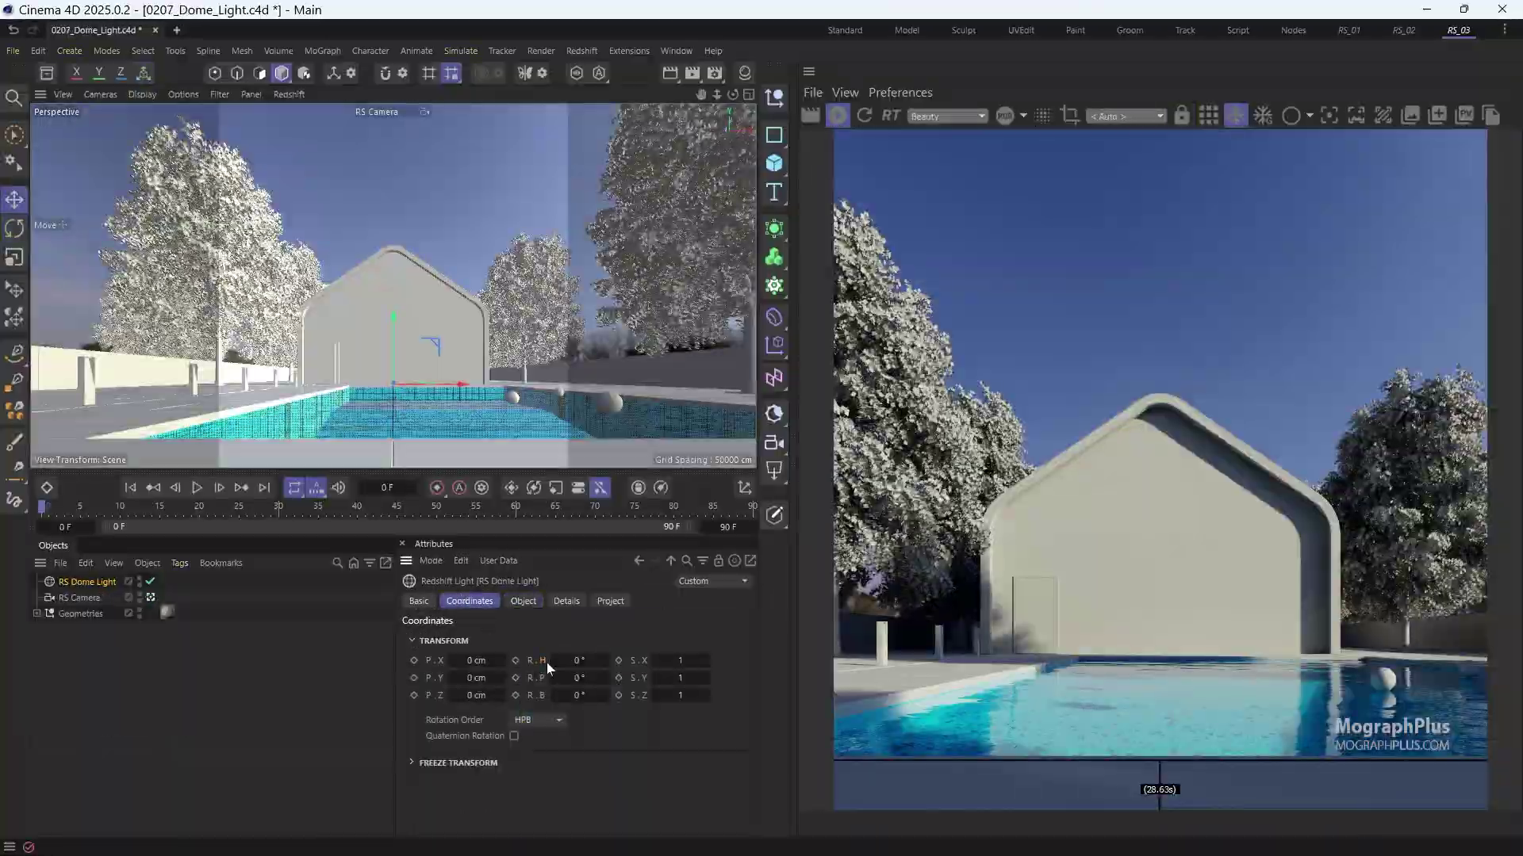
pyautogui.moveTo(545, 663); pyautogui.dragTo(582, 660)
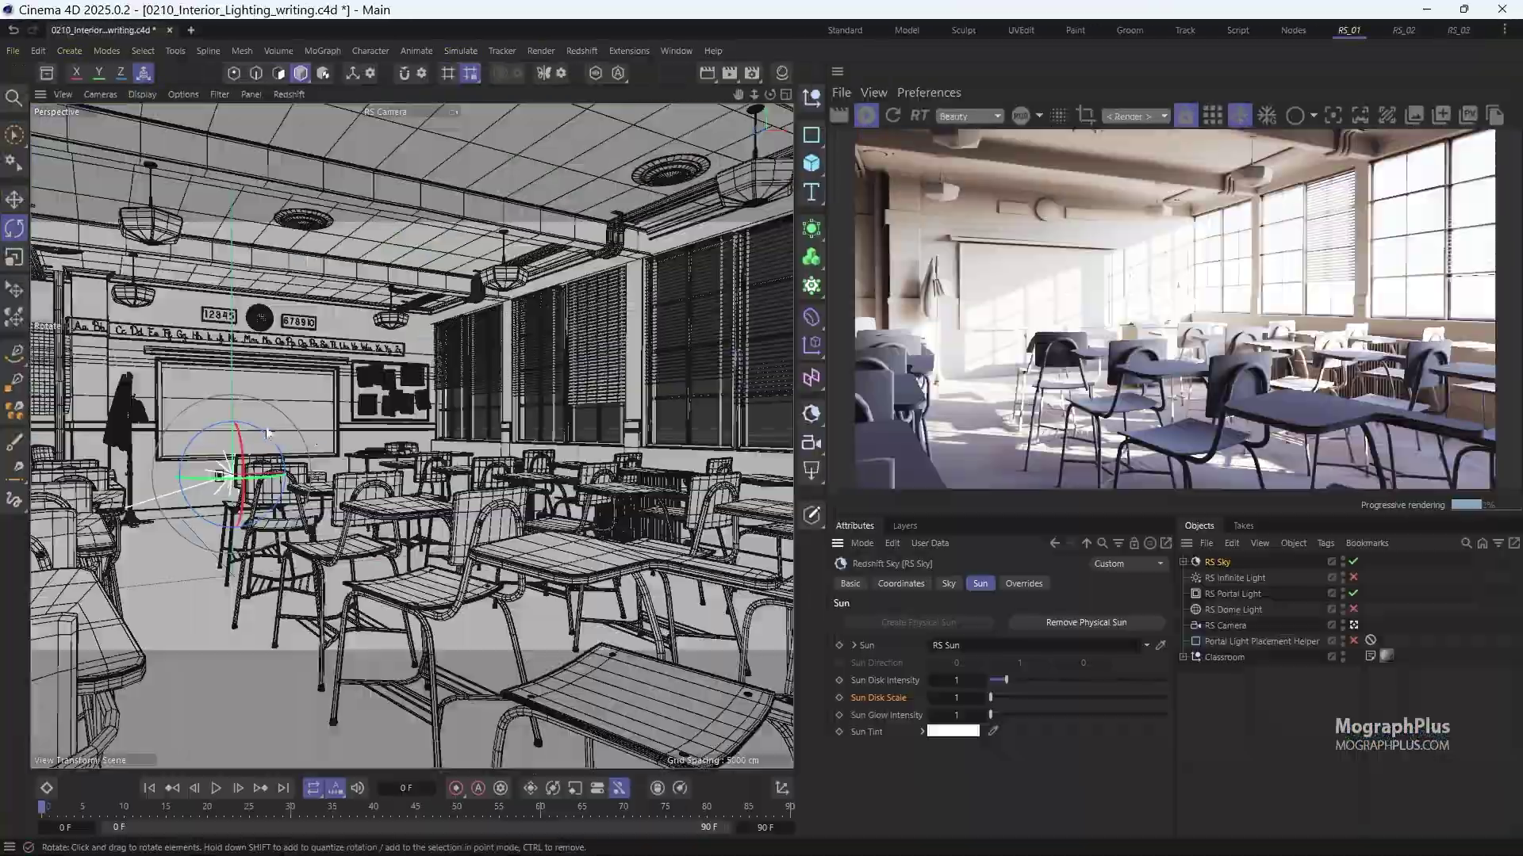
pyautogui.moveTo(270, 484); pyautogui.dragTo(290, 483)
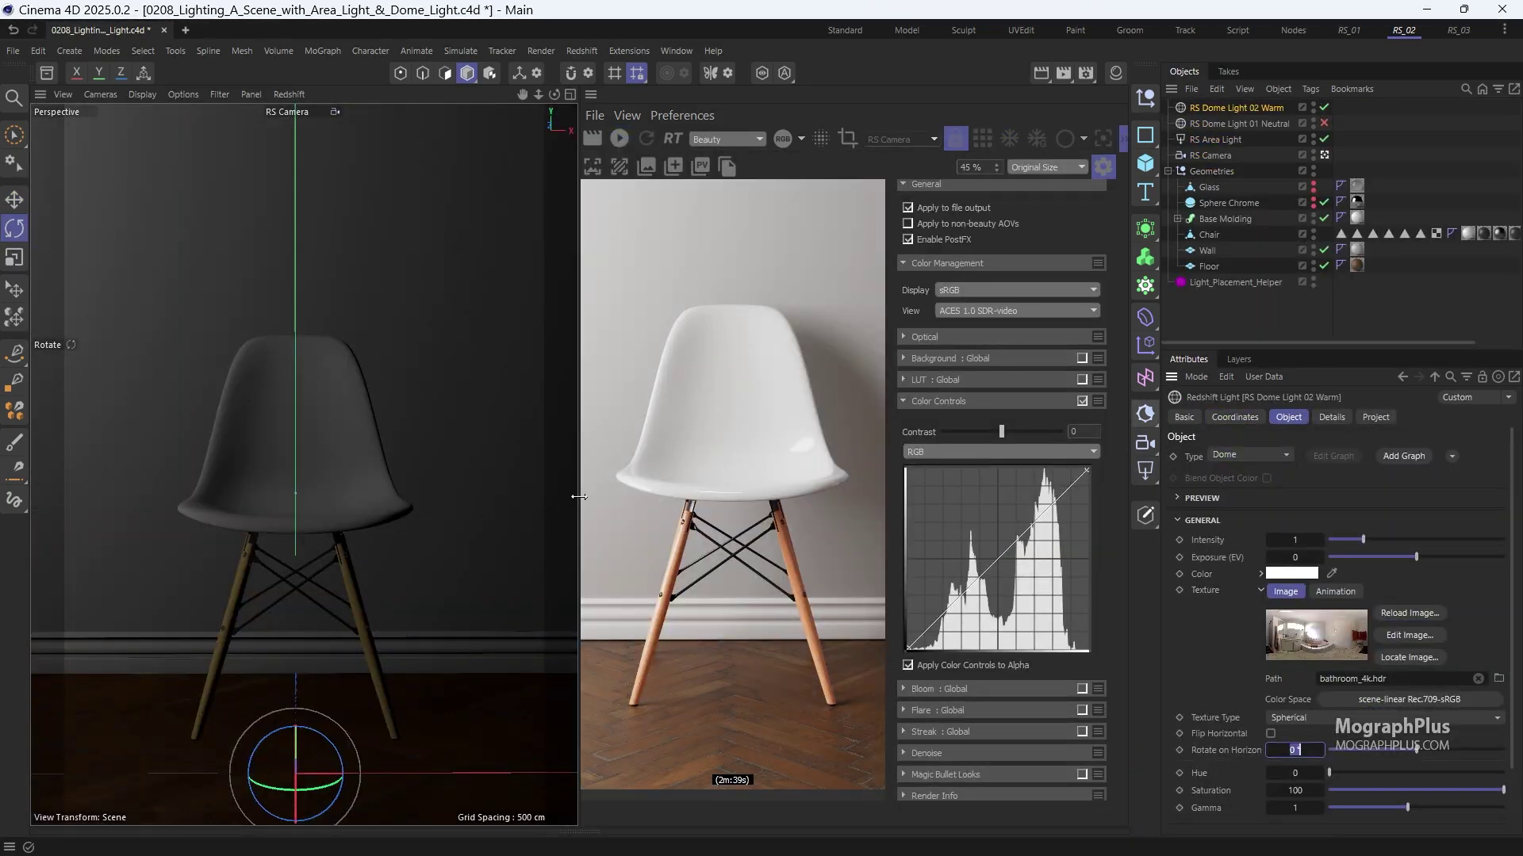
pyautogui.moveTo(578, 496); pyautogui.dragTo(295, 497)
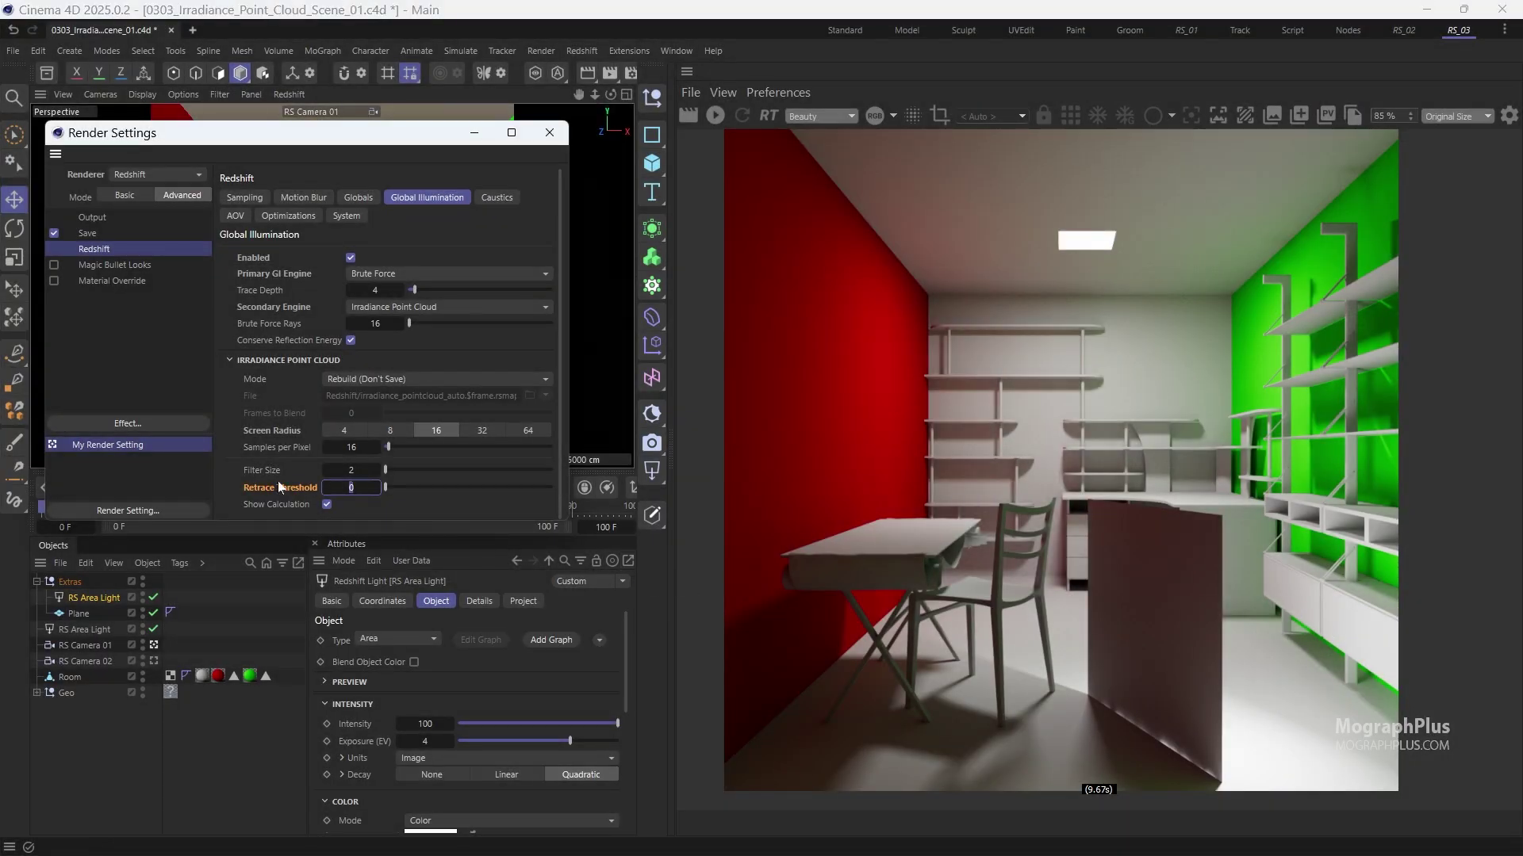
# Enter 2 as the Irradiance Point Cloud Retrace Threshold
pyautogui.write('2')
pyautogui.press('Return')
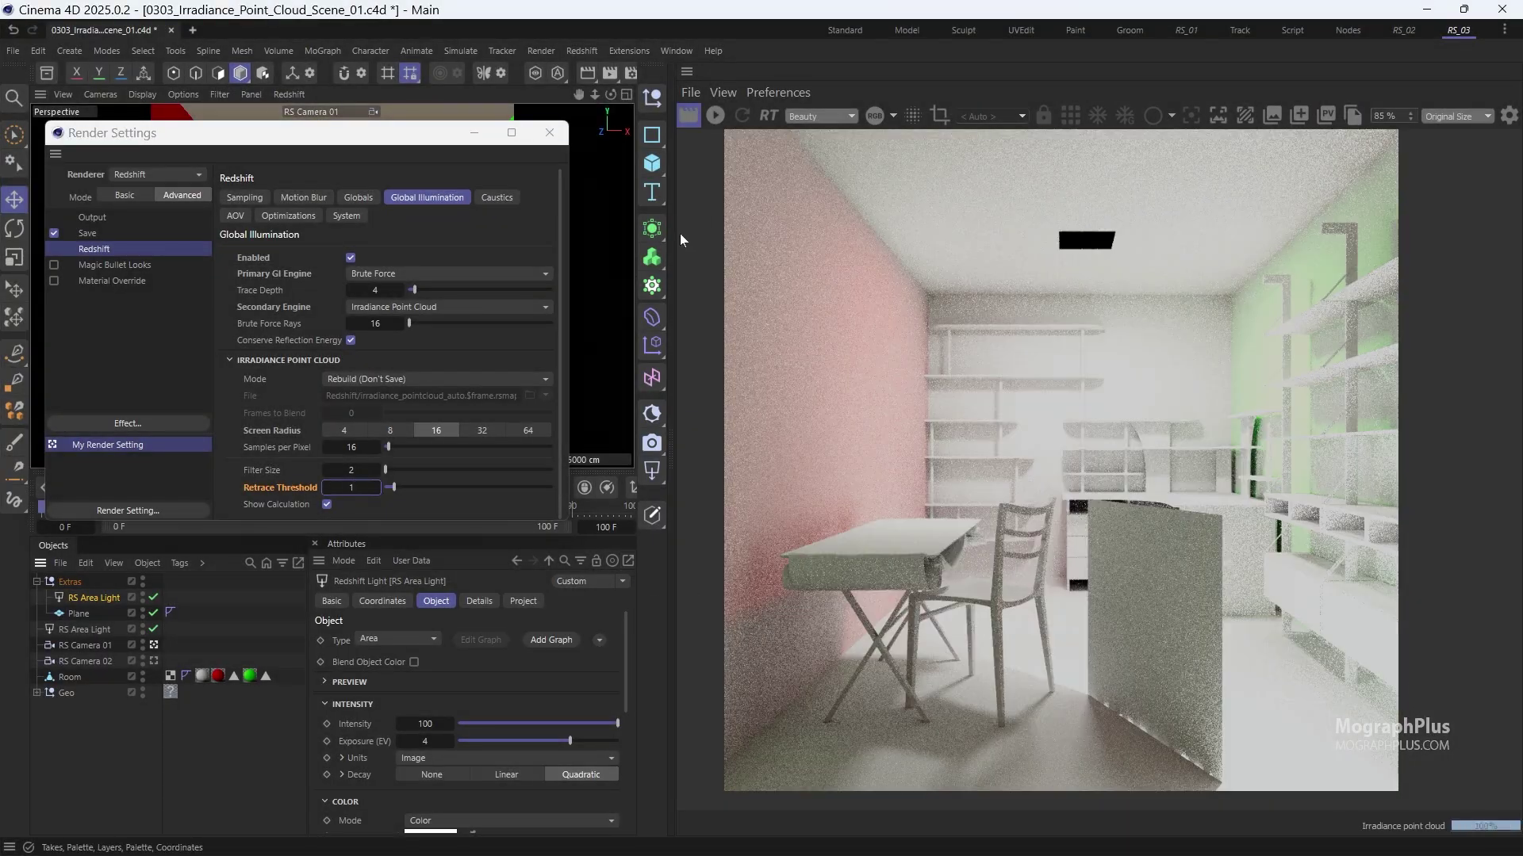
pyautogui.scroll(3, 1029, 452)
pyautogui.scroll(-4, 1028, 449)
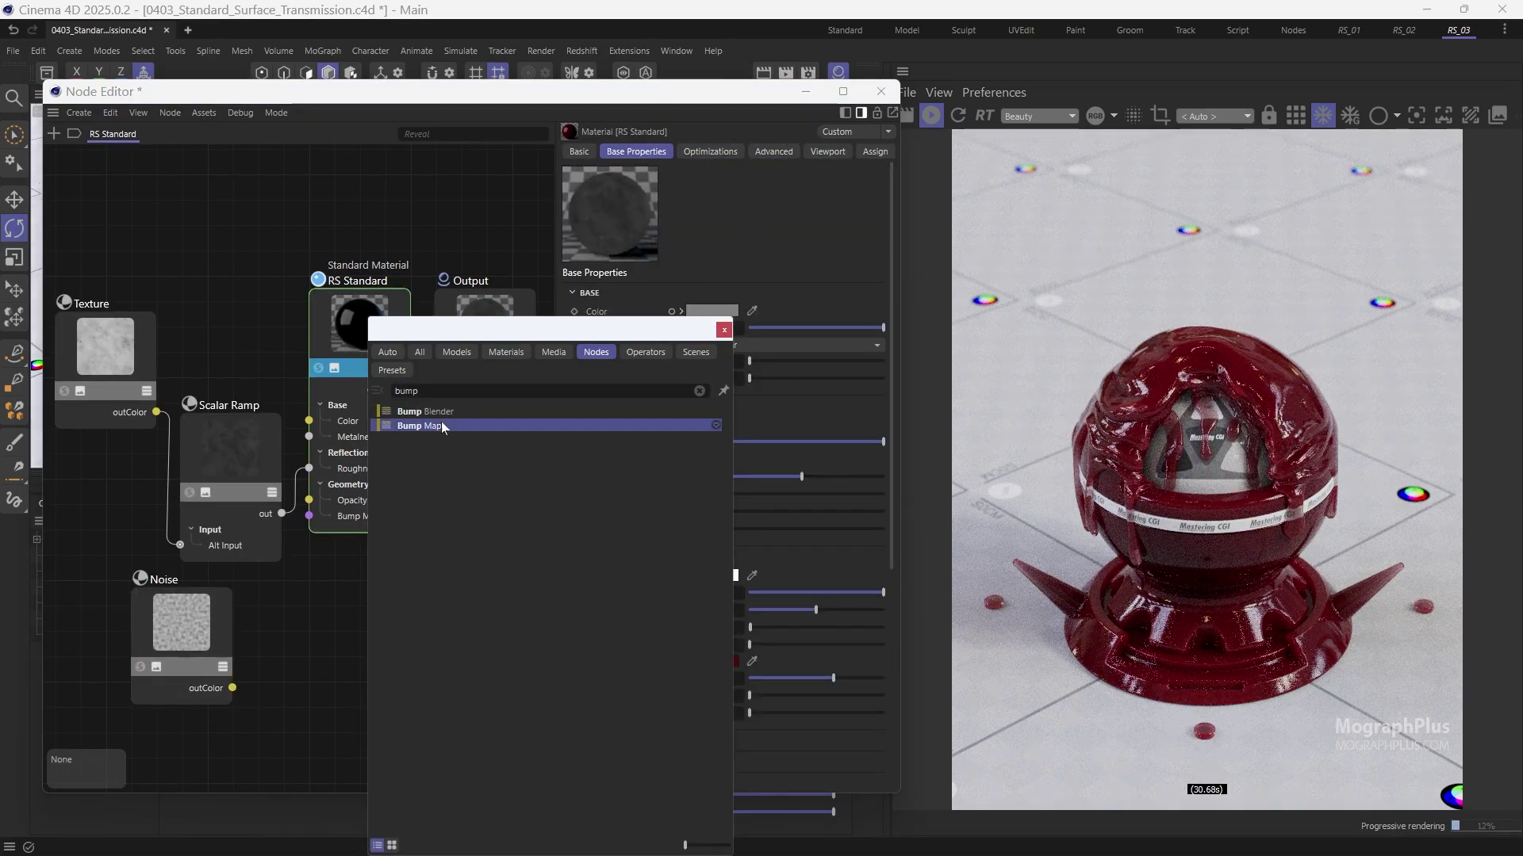
# Add a Bump Map node to the material and edit the subsurface Radius colour
pyautogui.click(441, 422)
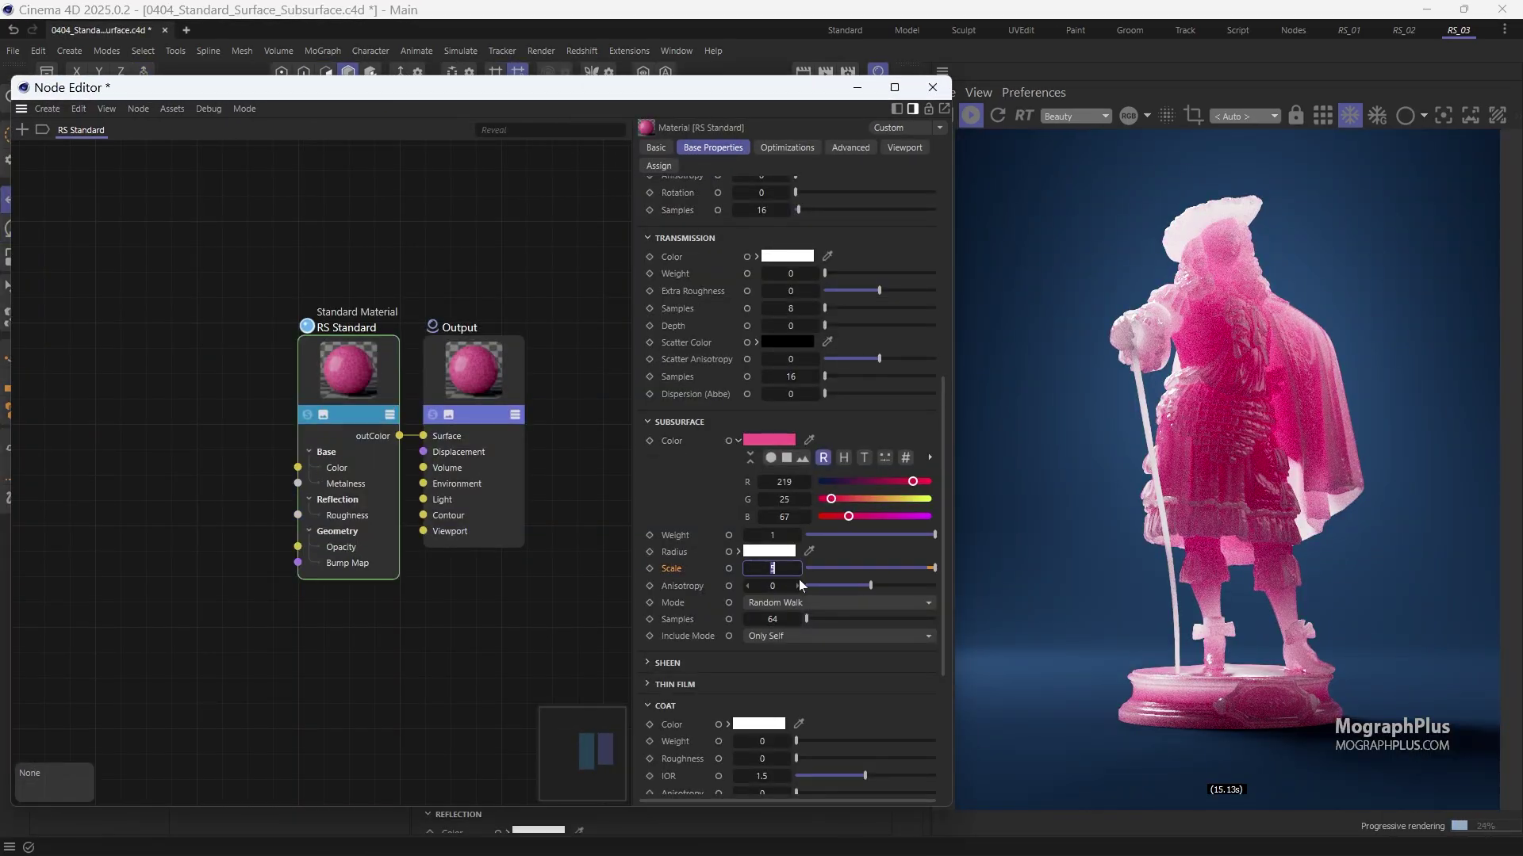
pyautogui.click(798, 579)
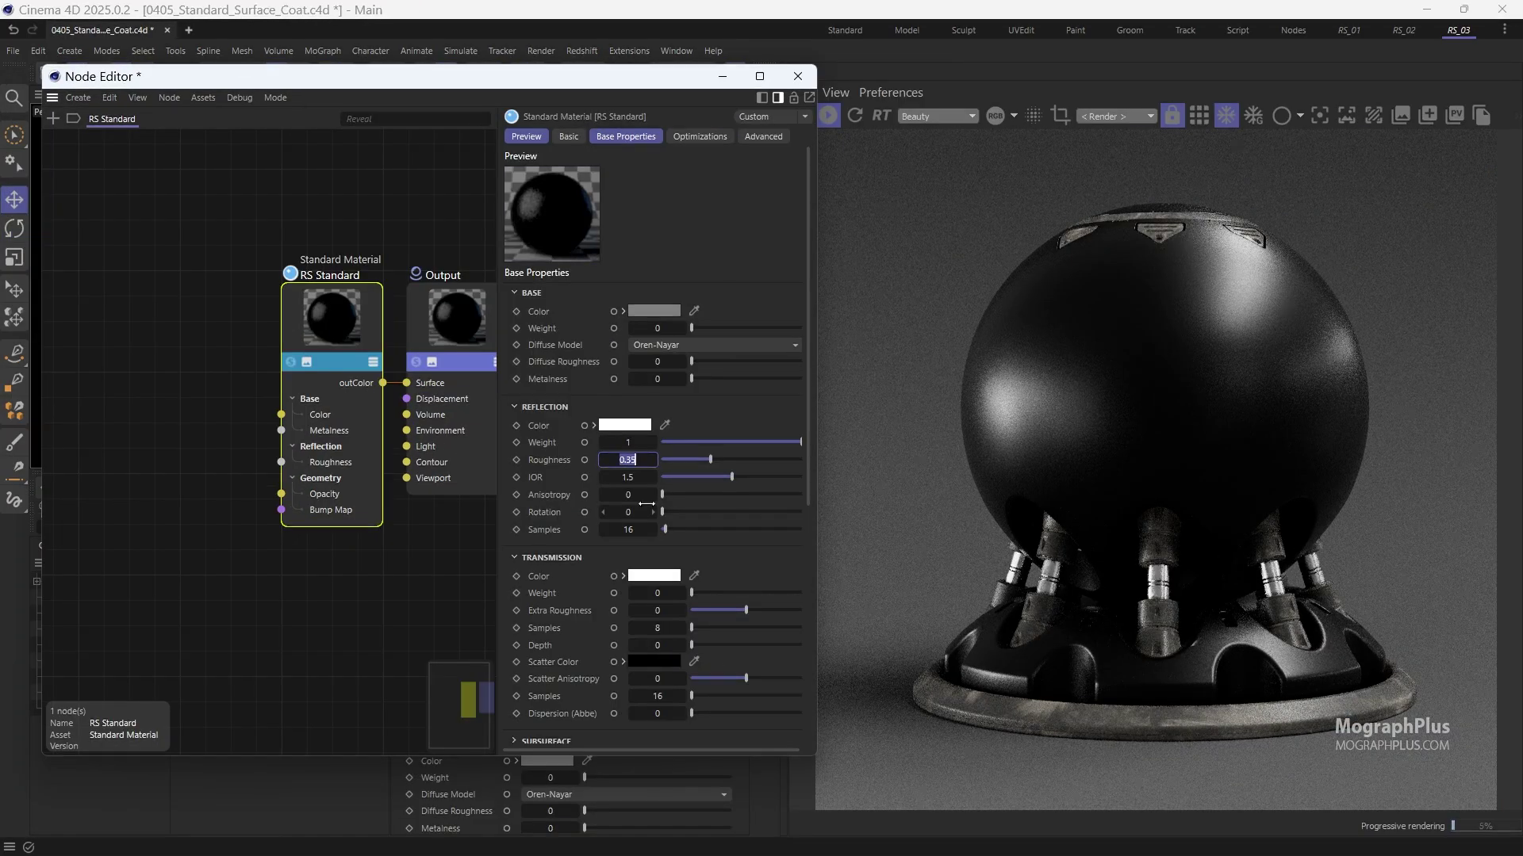
pyautogui.scroll(-5, 595, 507)
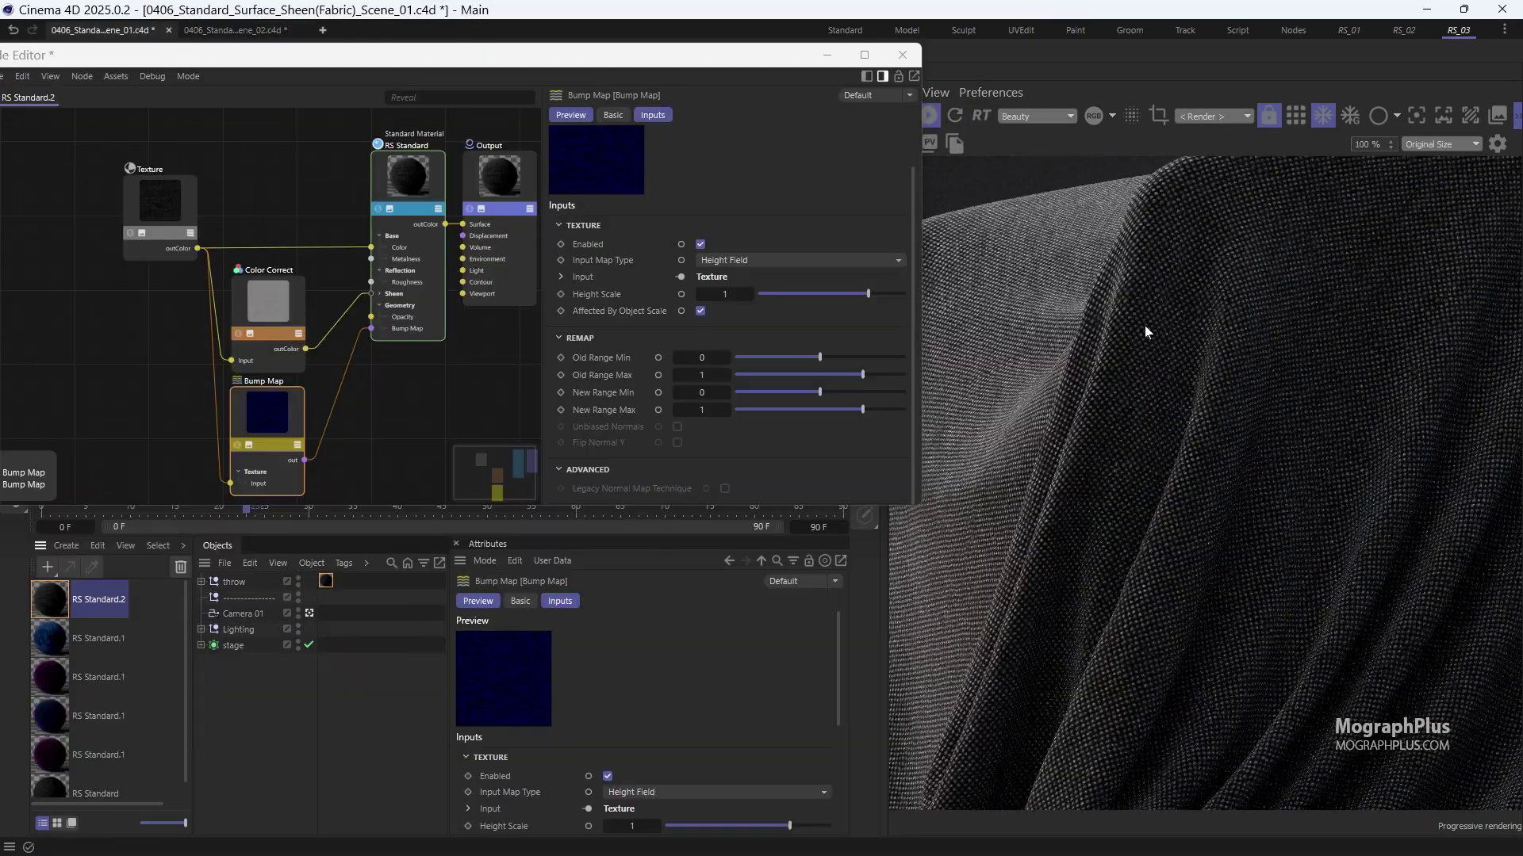
pyautogui.scroll(-3, 1147, 331)
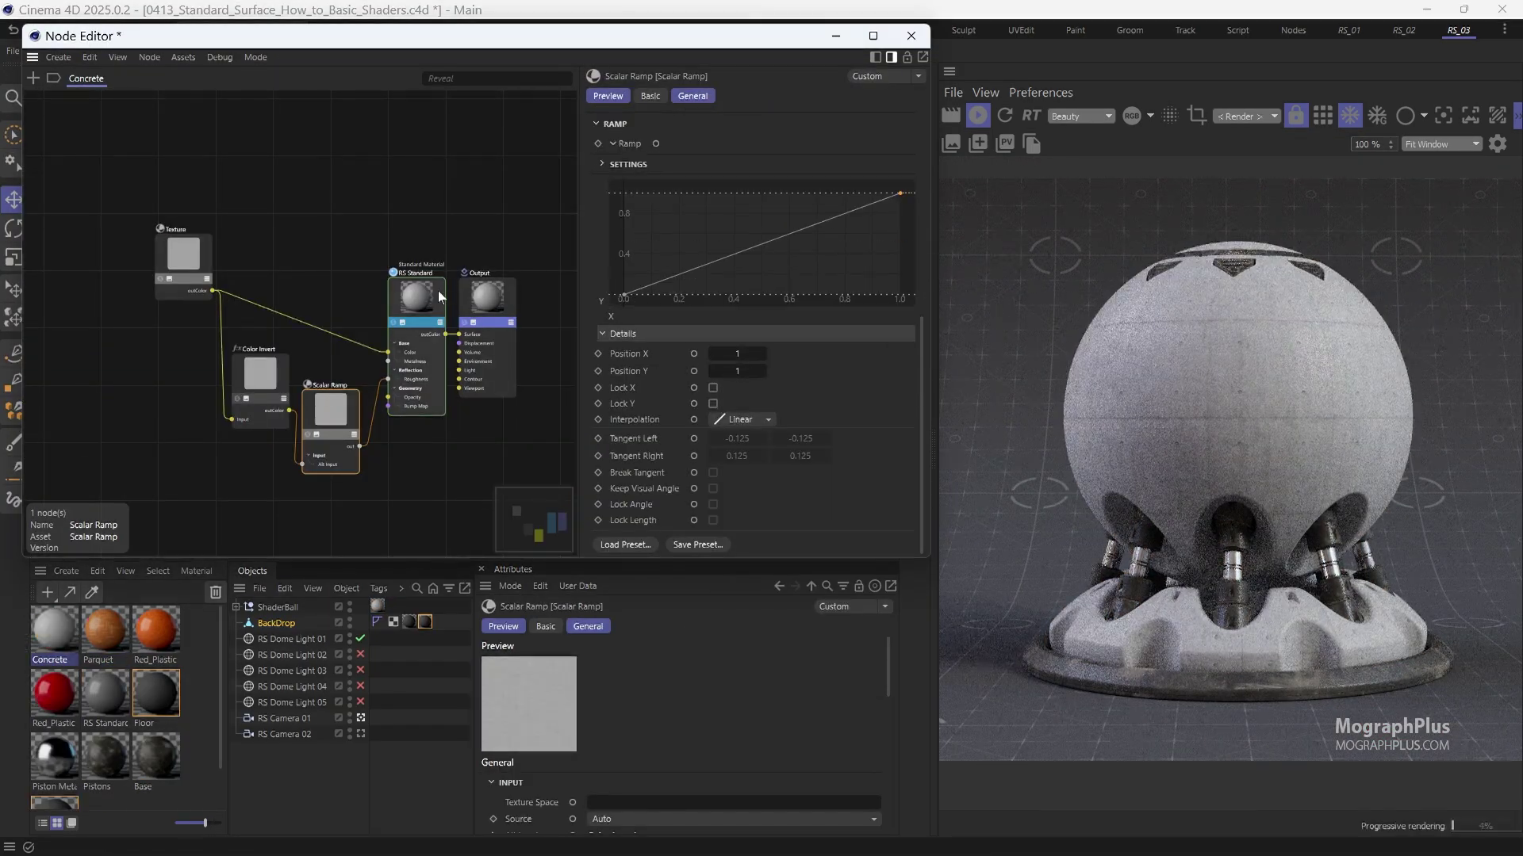
# Set the hair Melanin to 0.5 and lower the ramp exposure until the robot turns magenta
pyautogui.click(443, 292)
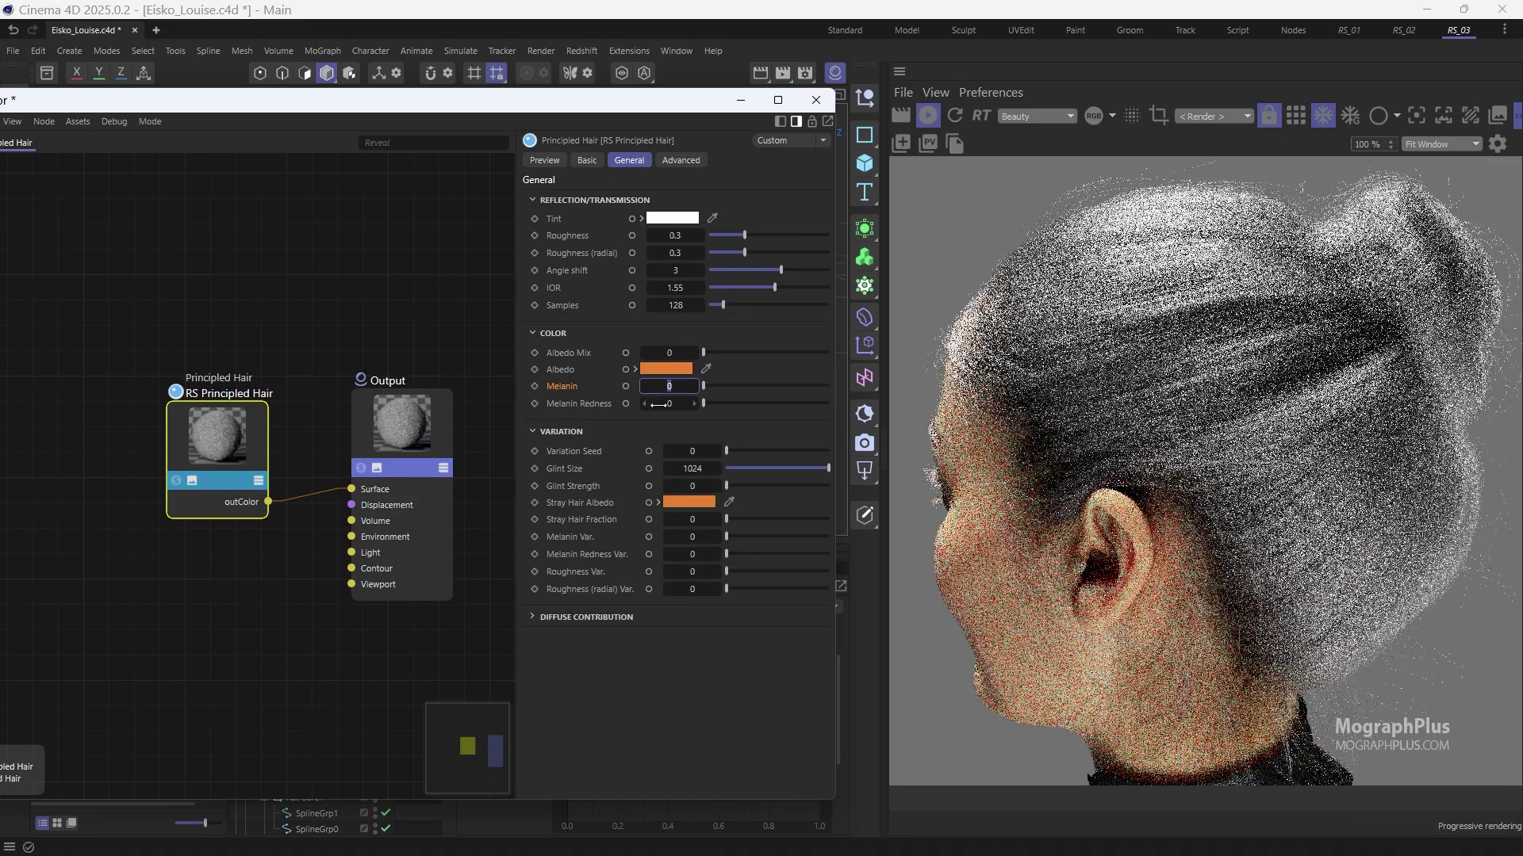
pyautogui.click(669, 385)
pyautogui.write('0.5')
pyautogui.press('Return')
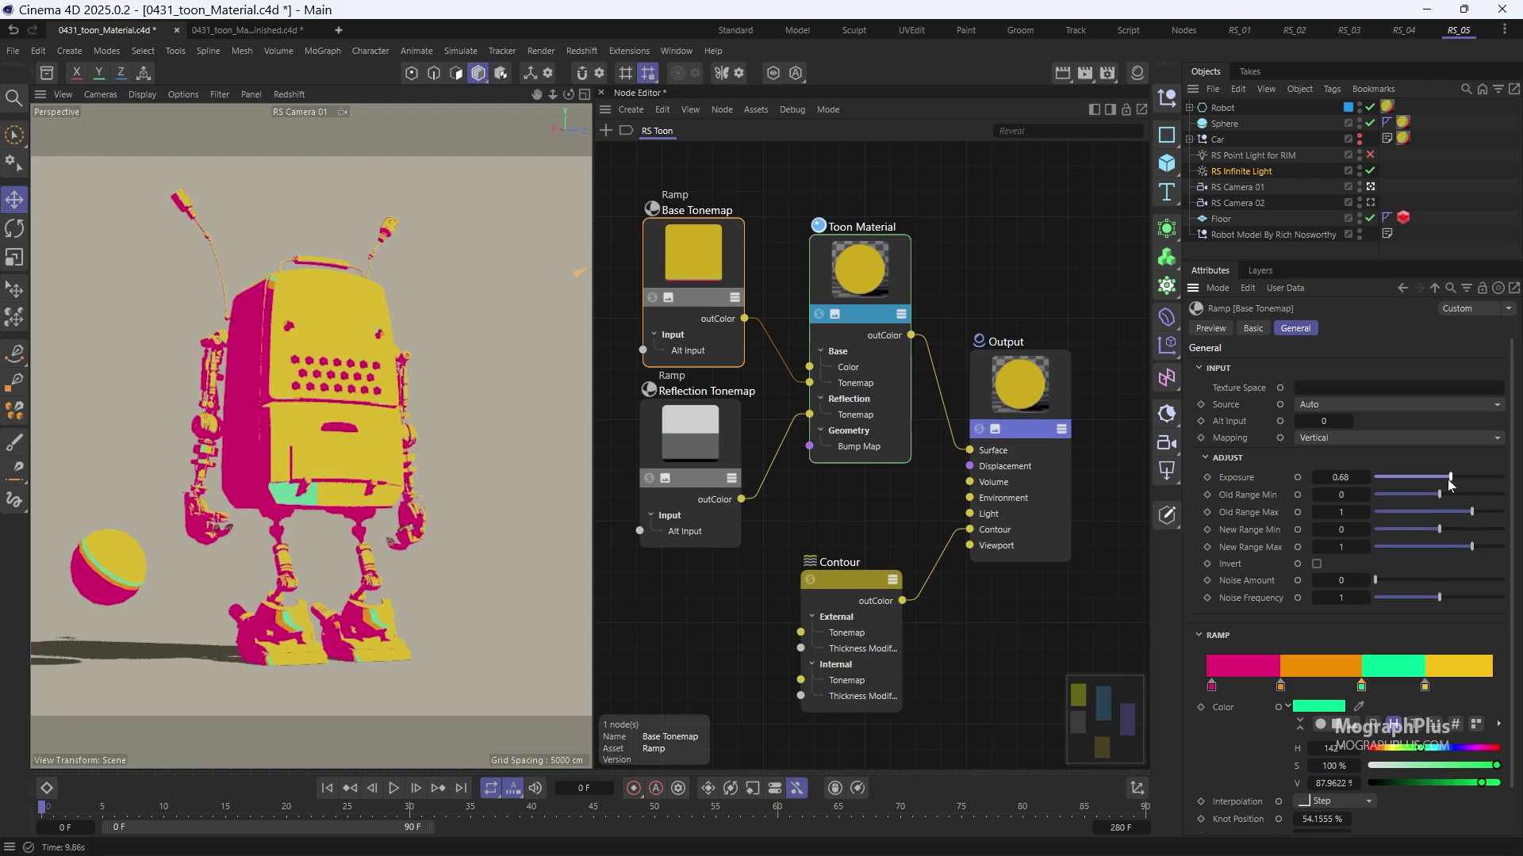
pyautogui.moveTo(1448, 479)
pyautogui.mouseDown()
pyautogui.moveTo(1399, 480)
pyautogui.moveTo(1452, 497)
pyautogui.mouseUp()
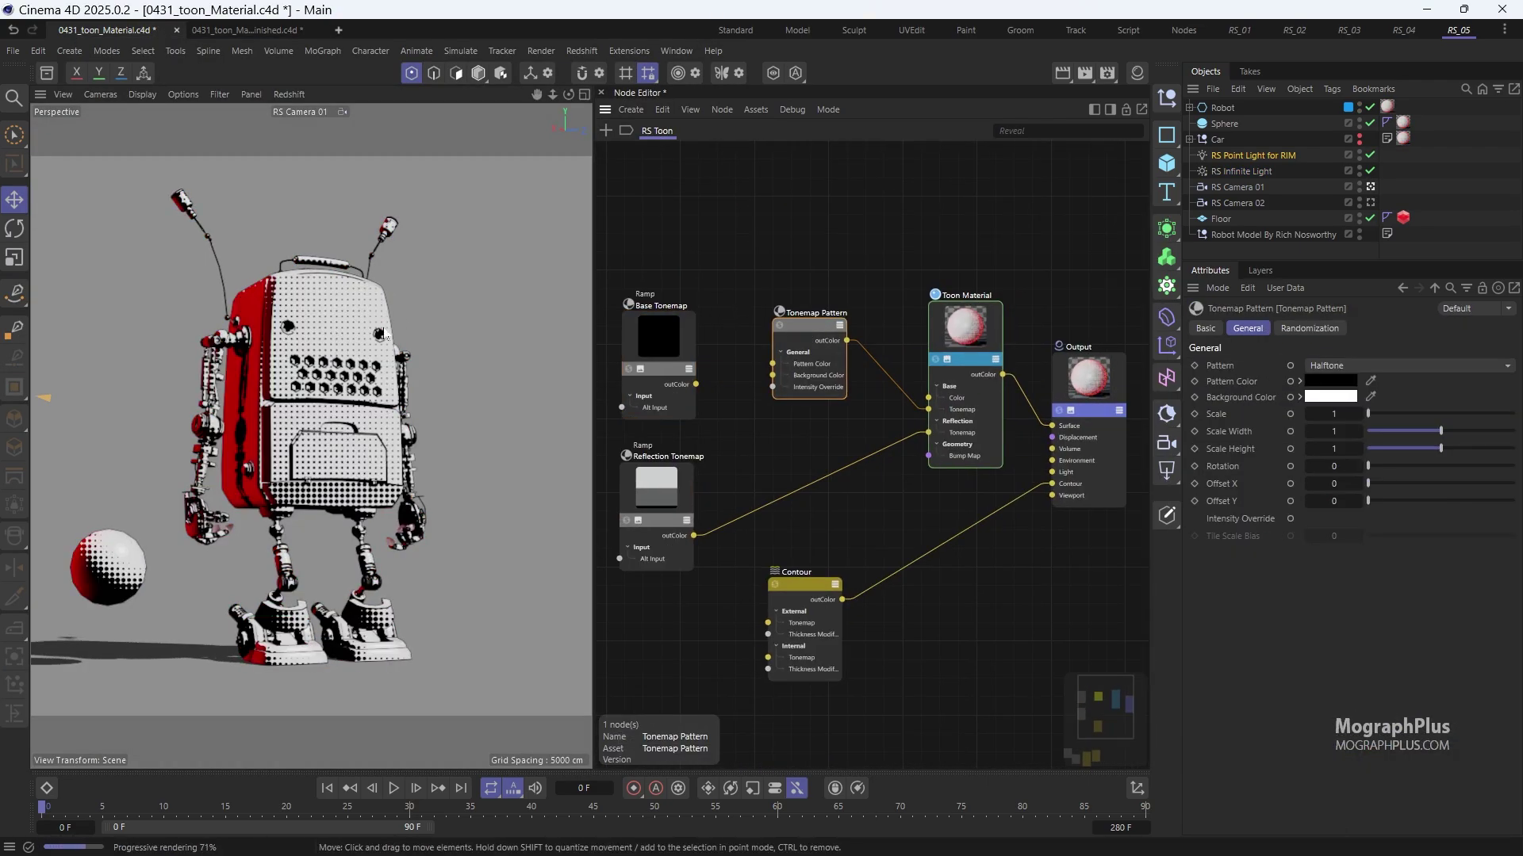
# Apply a different toon tonemap pattern, cycle the switched shader colours three times, and commit Hue Variation Max
pyautogui.click(1407, 366)
pyautogui.click(1348, 400)
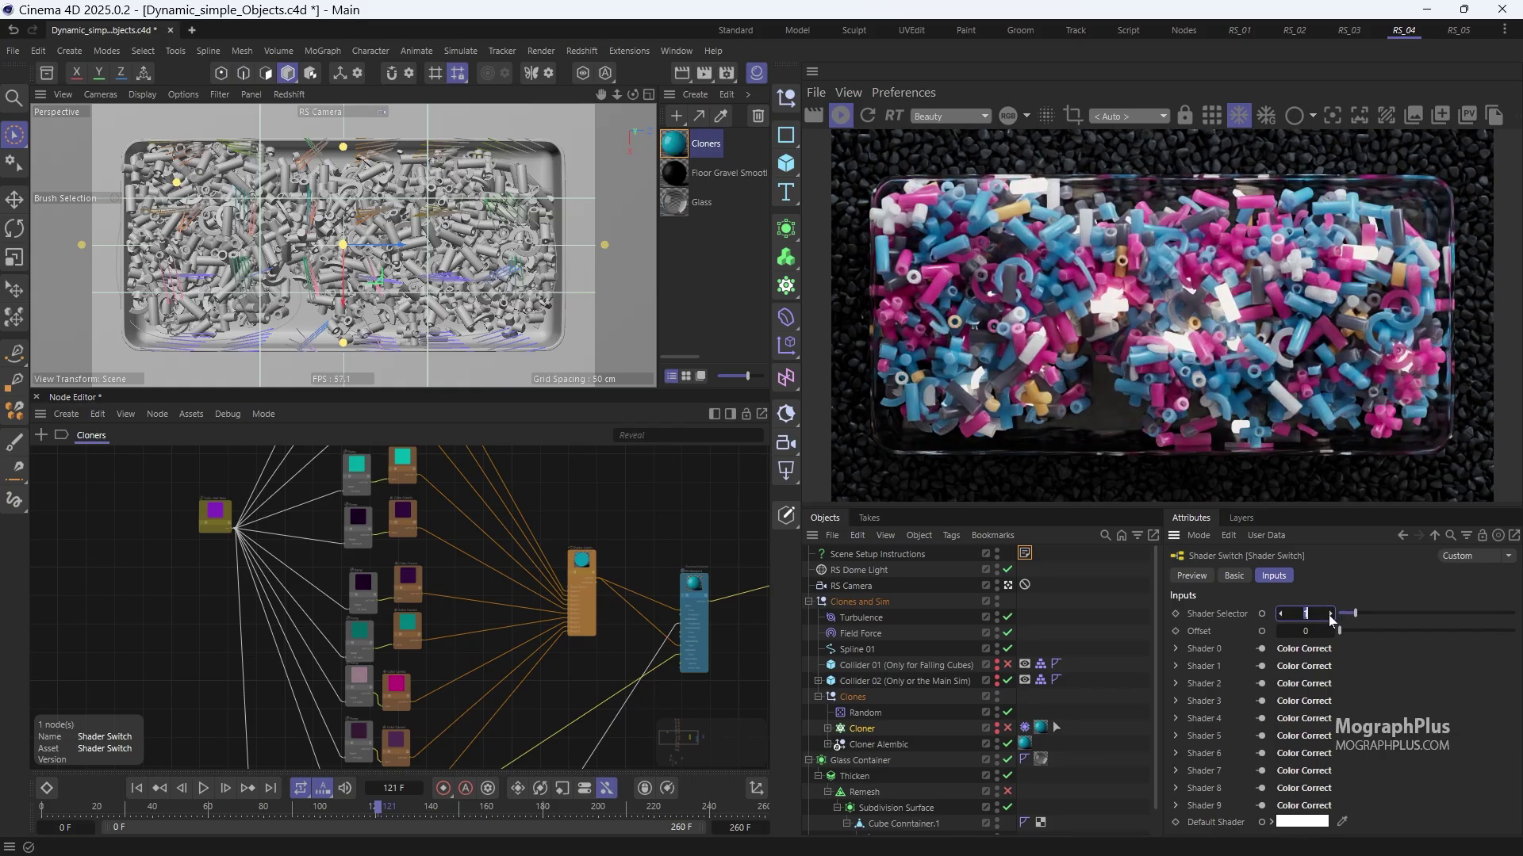
pyautogui.click(1330, 615)
pyautogui.click(1330, 616)
pyautogui.click(1329, 615)
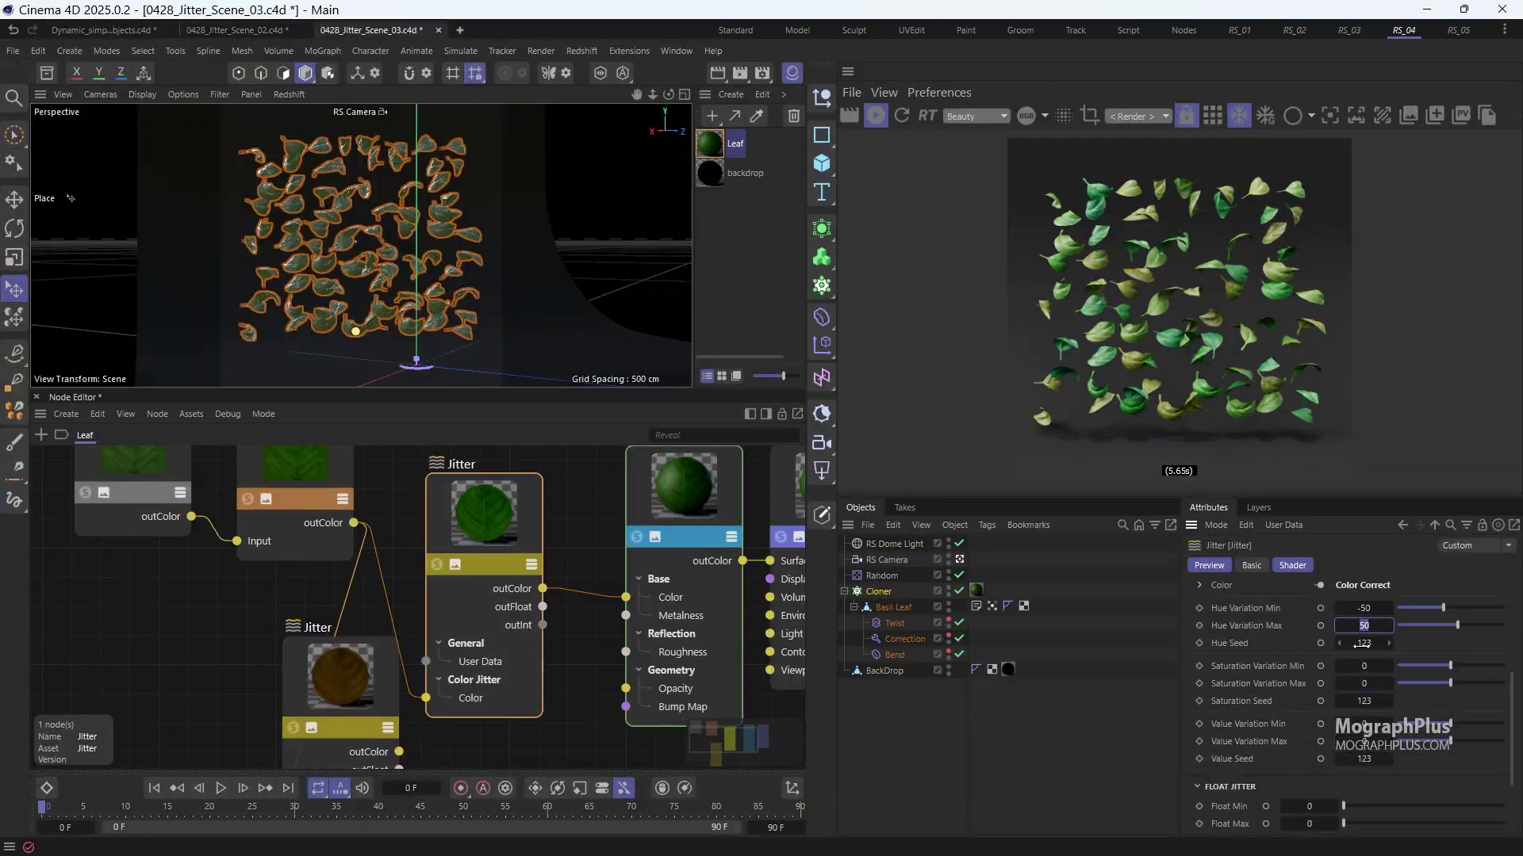
pyautogui.press('Return')
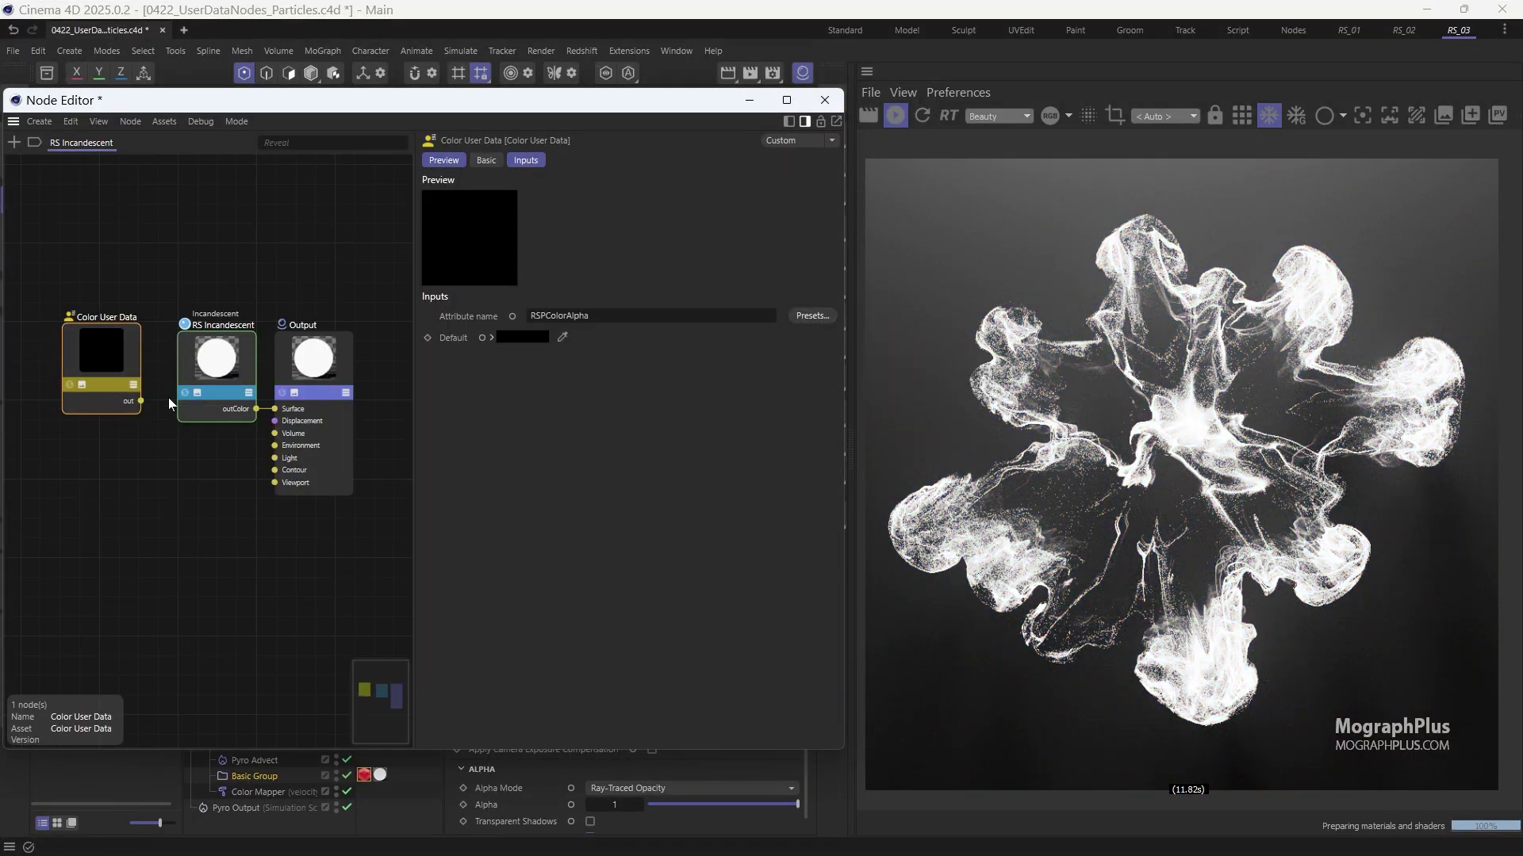
# Scrub the balloon and bee animations, then move the ramp knot to 48.4%
pyautogui.click(202, 373)
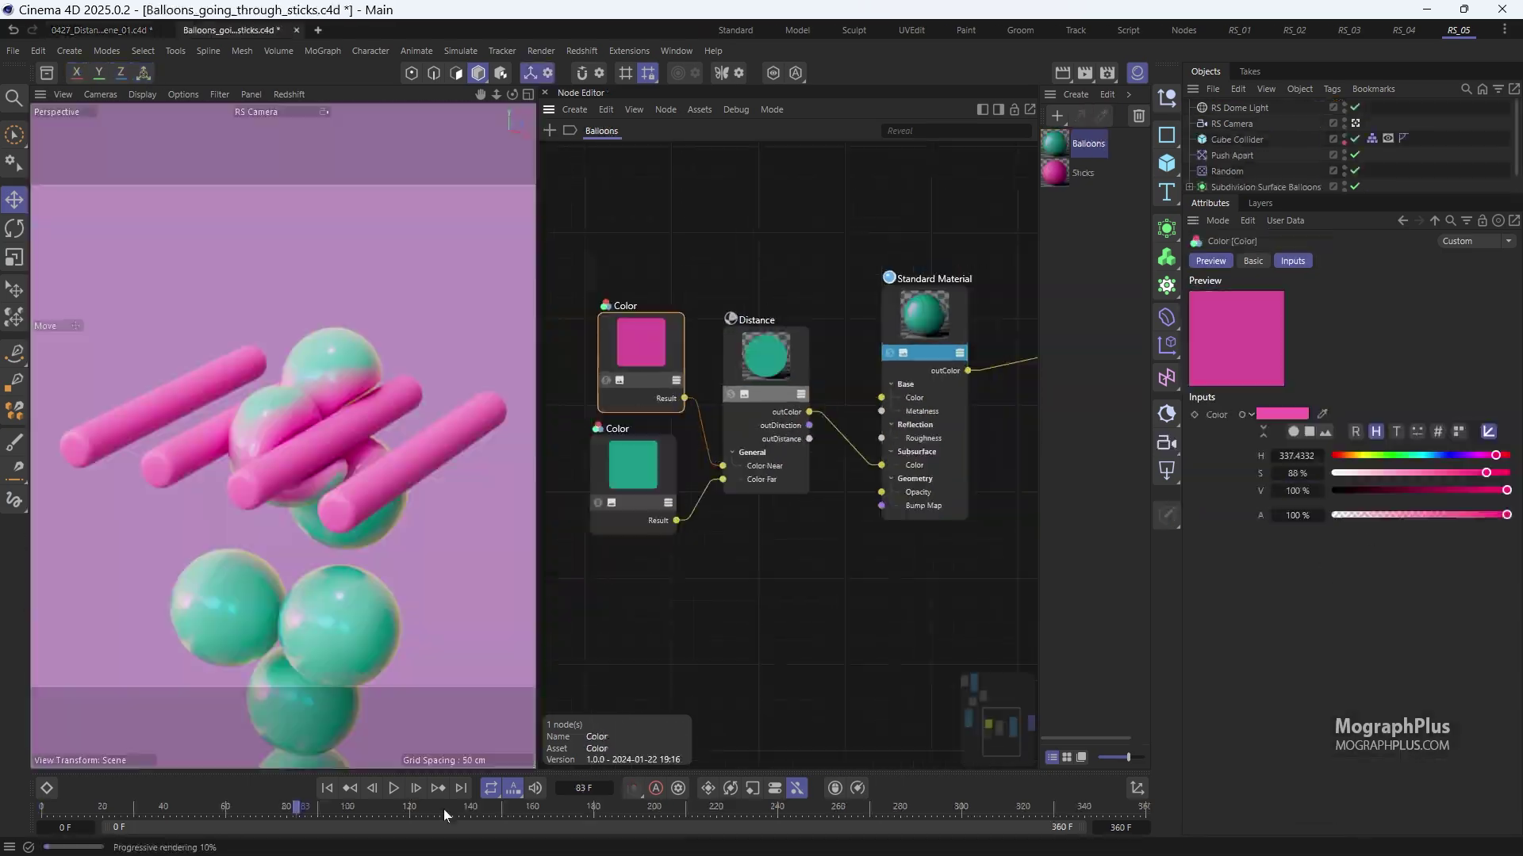
pyautogui.moveTo(444, 811); pyautogui.dragTo(482, 812)
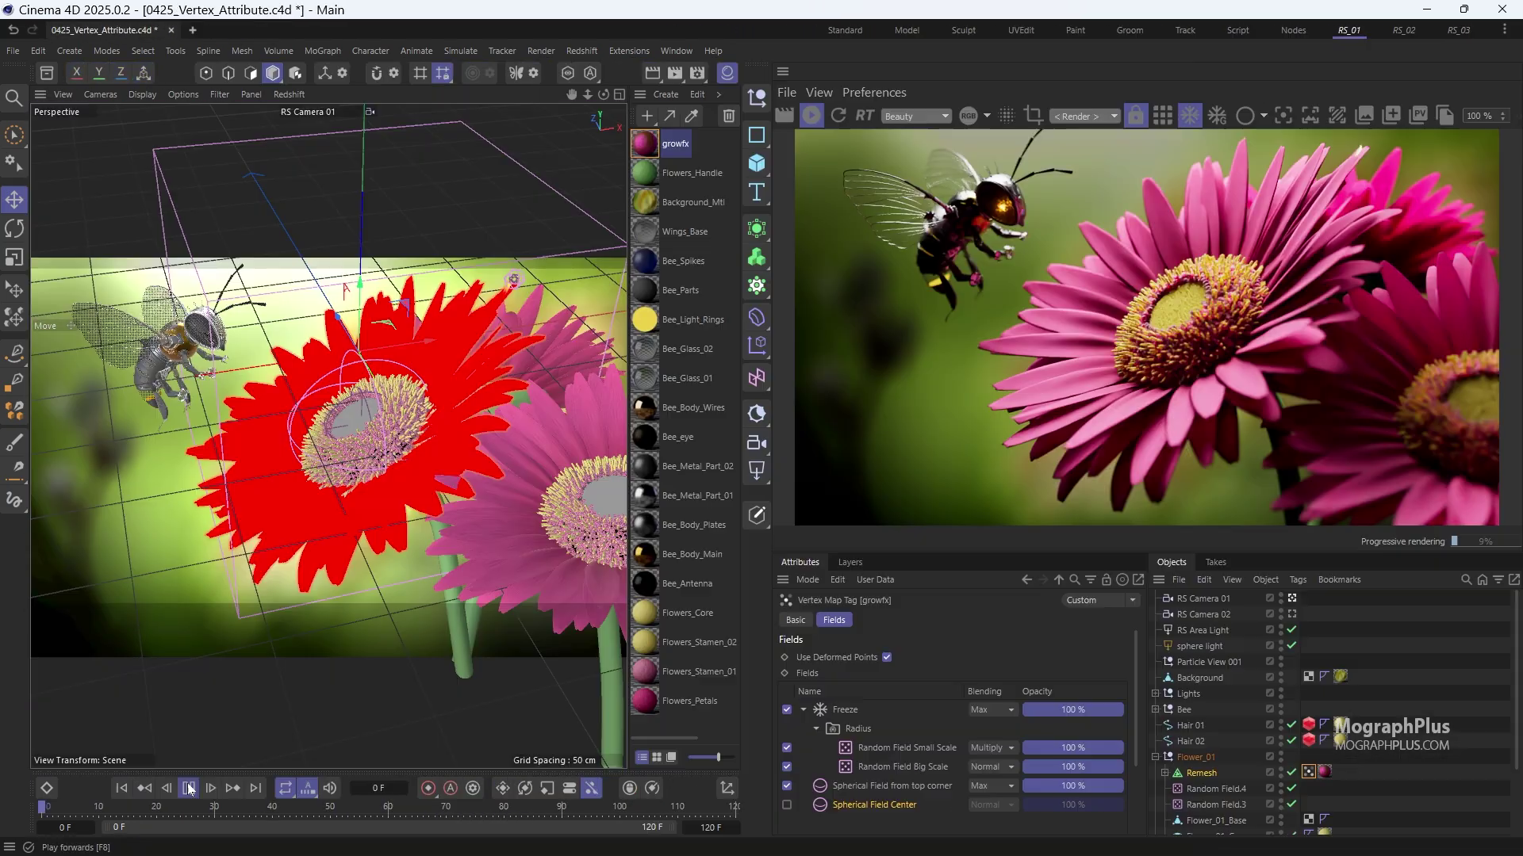
pyautogui.click(190, 789)
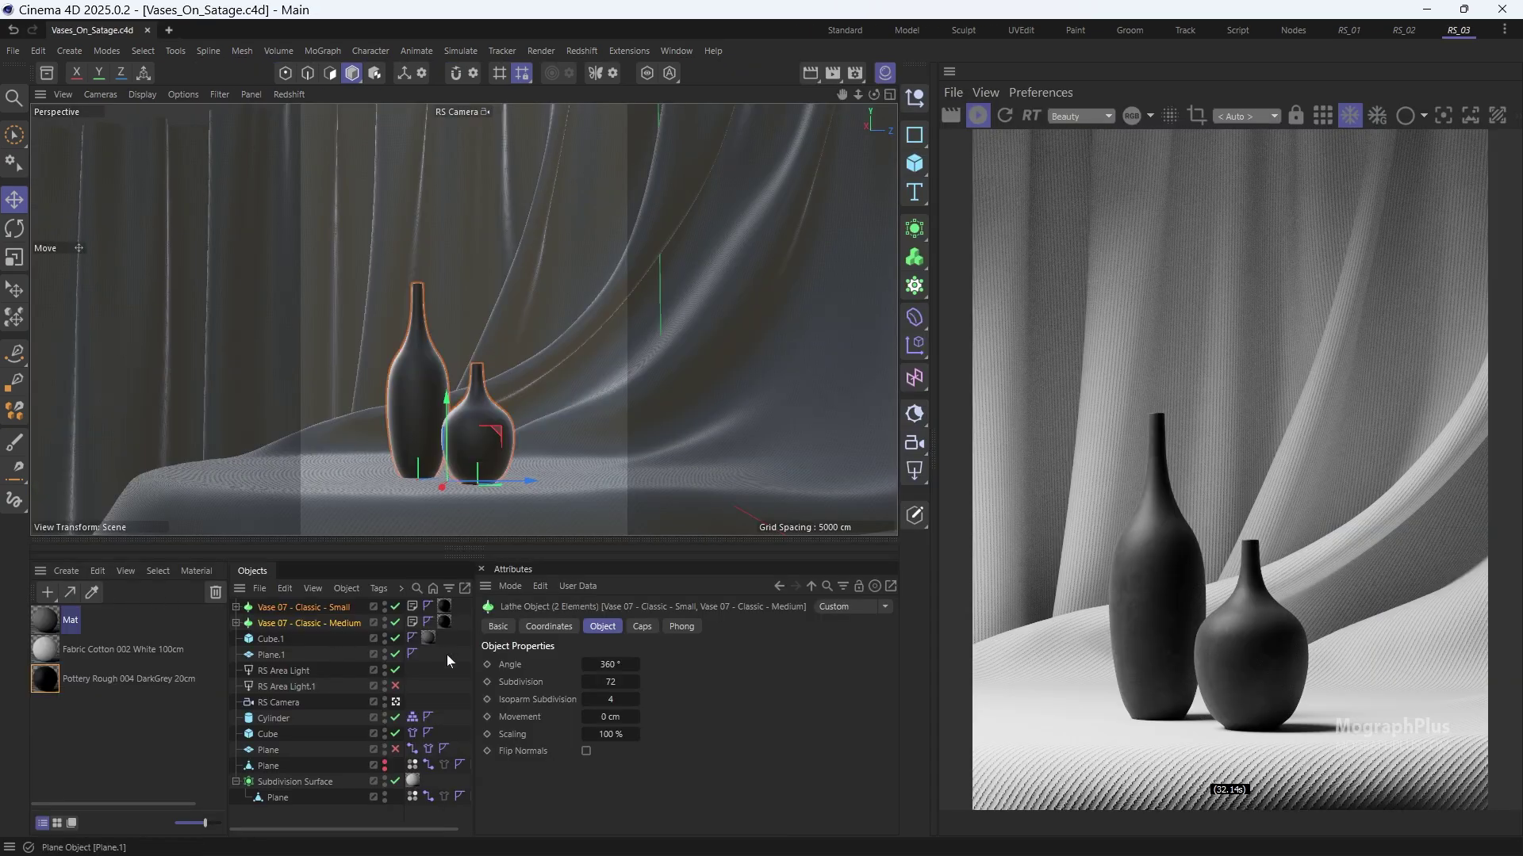
pyautogui.click(447, 654)
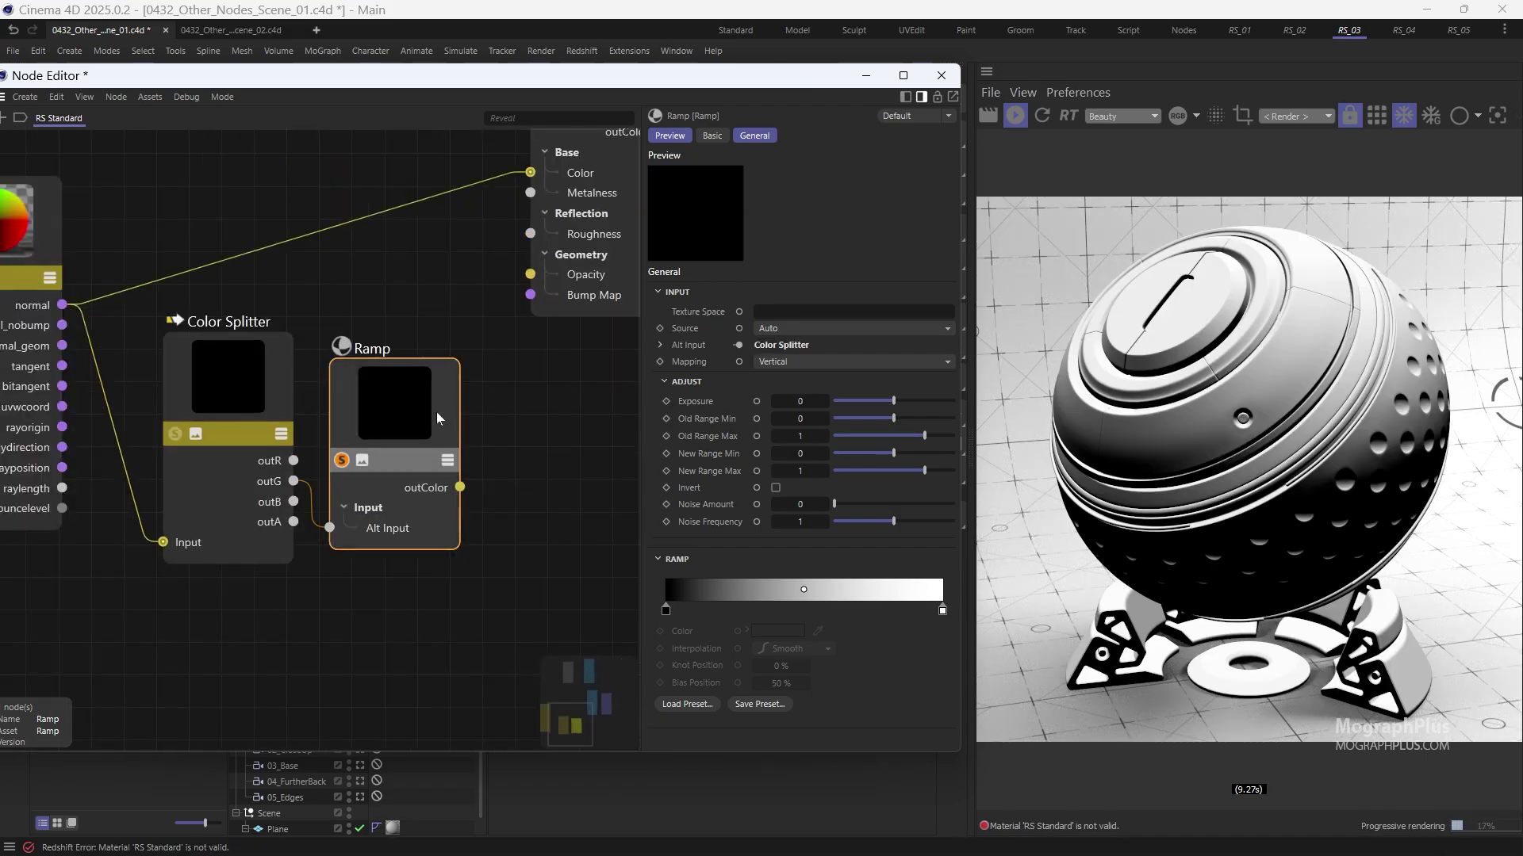
pyautogui.moveTo(841, 610); pyautogui.dragTo(801, 609)
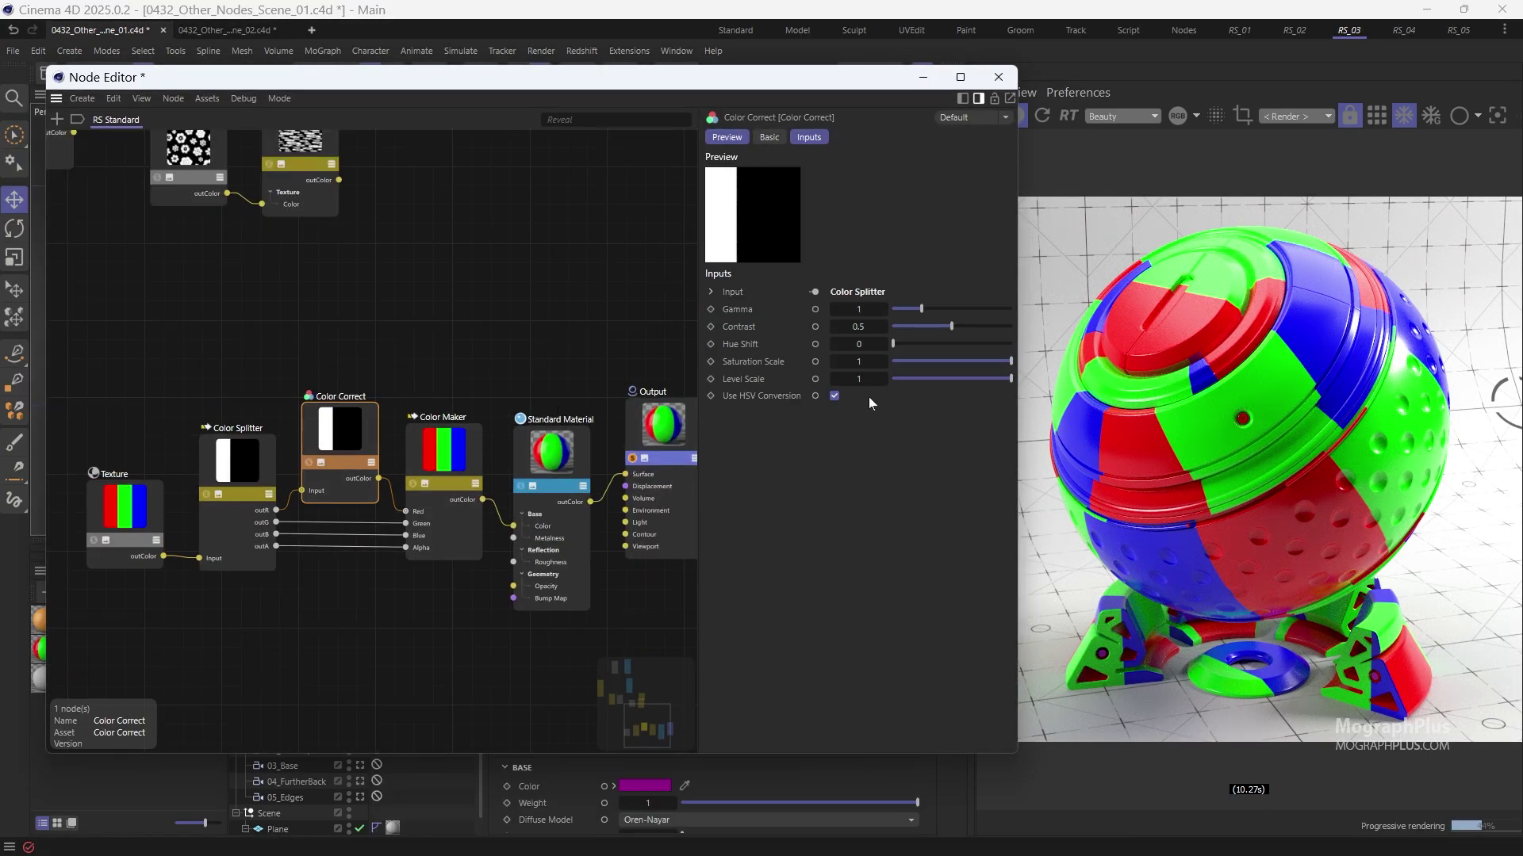
# Adjust the red channel's level scale and set the camera's near clip depth to 600 cm
pyautogui.moveTo(1010, 379); pyautogui.dragTo(996, 379)
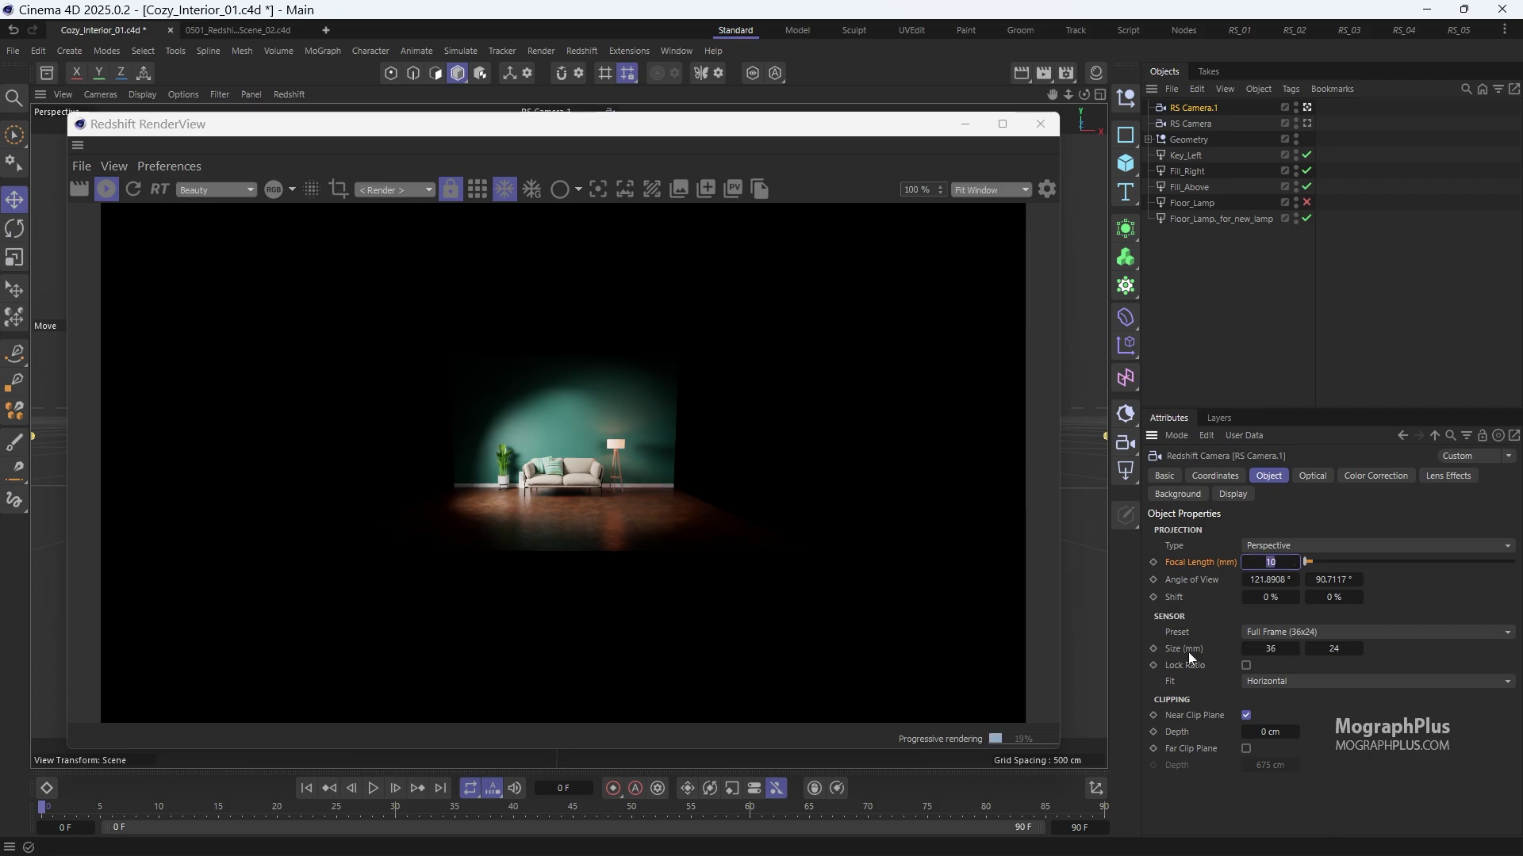
pyautogui.write('80')
pyautogui.moveTo(680, 126)
pyautogui.mouseDown()
pyautogui.moveTo(686, 340)
pyautogui.moveTo(686, 147)
pyautogui.mouseUp()
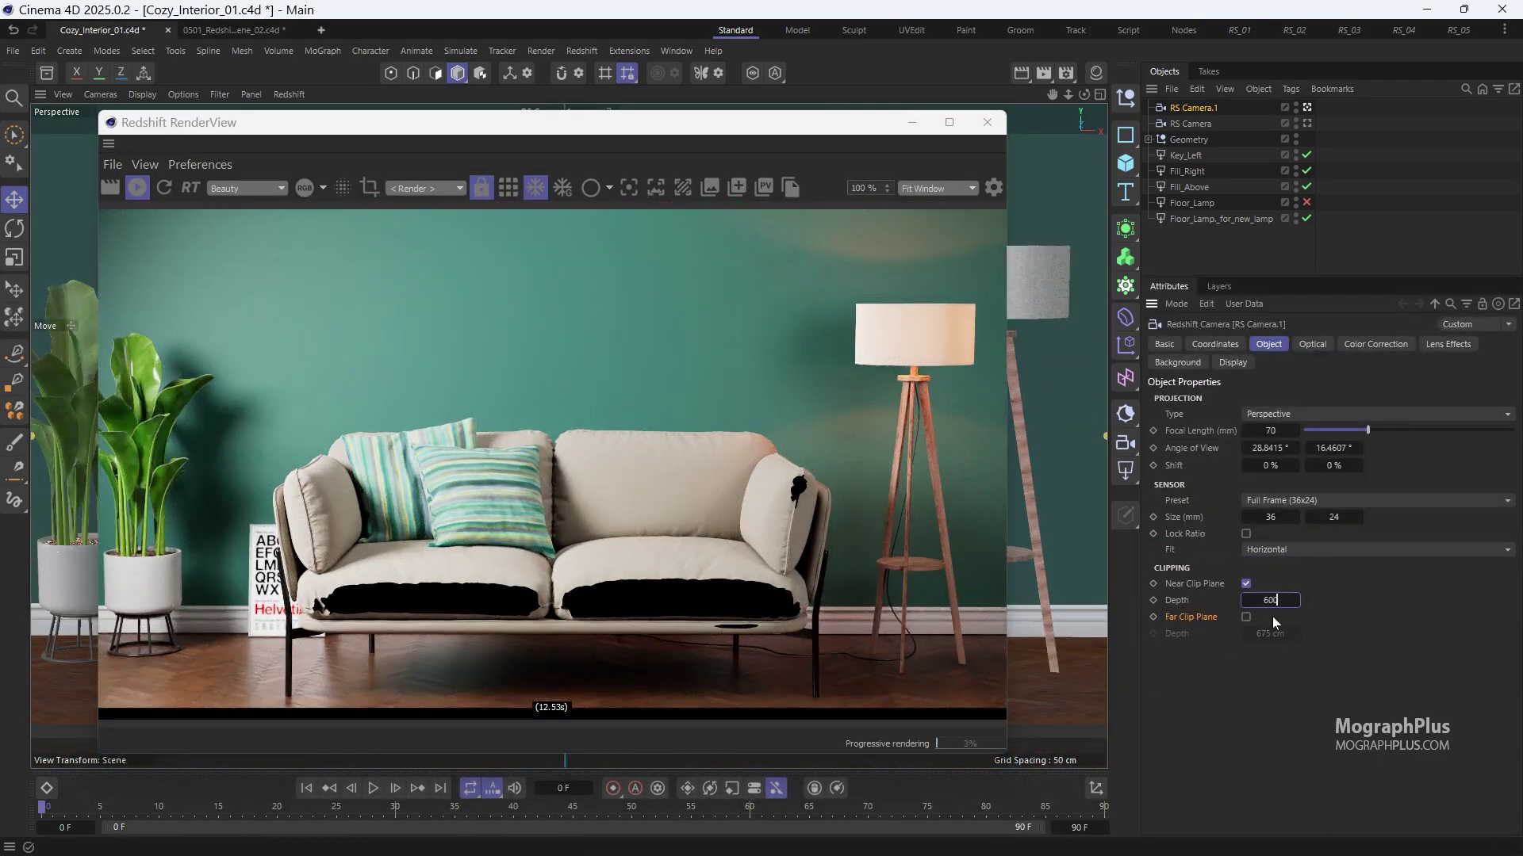
pyautogui.press('Return')
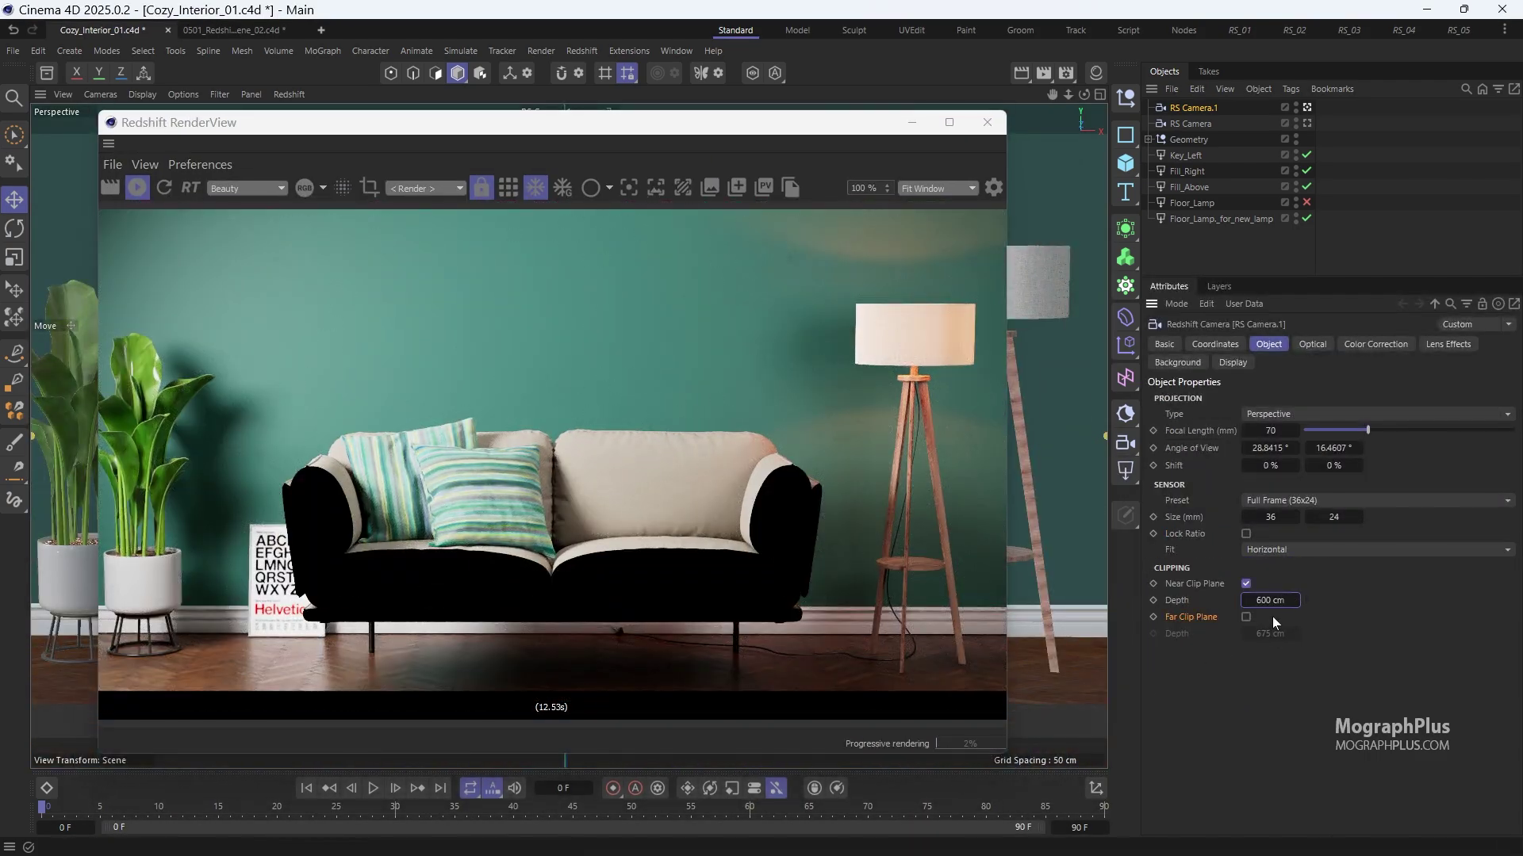
# Enable far clipping on the camera and set the aperture to f/8
pyautogui.click(1246, 617)
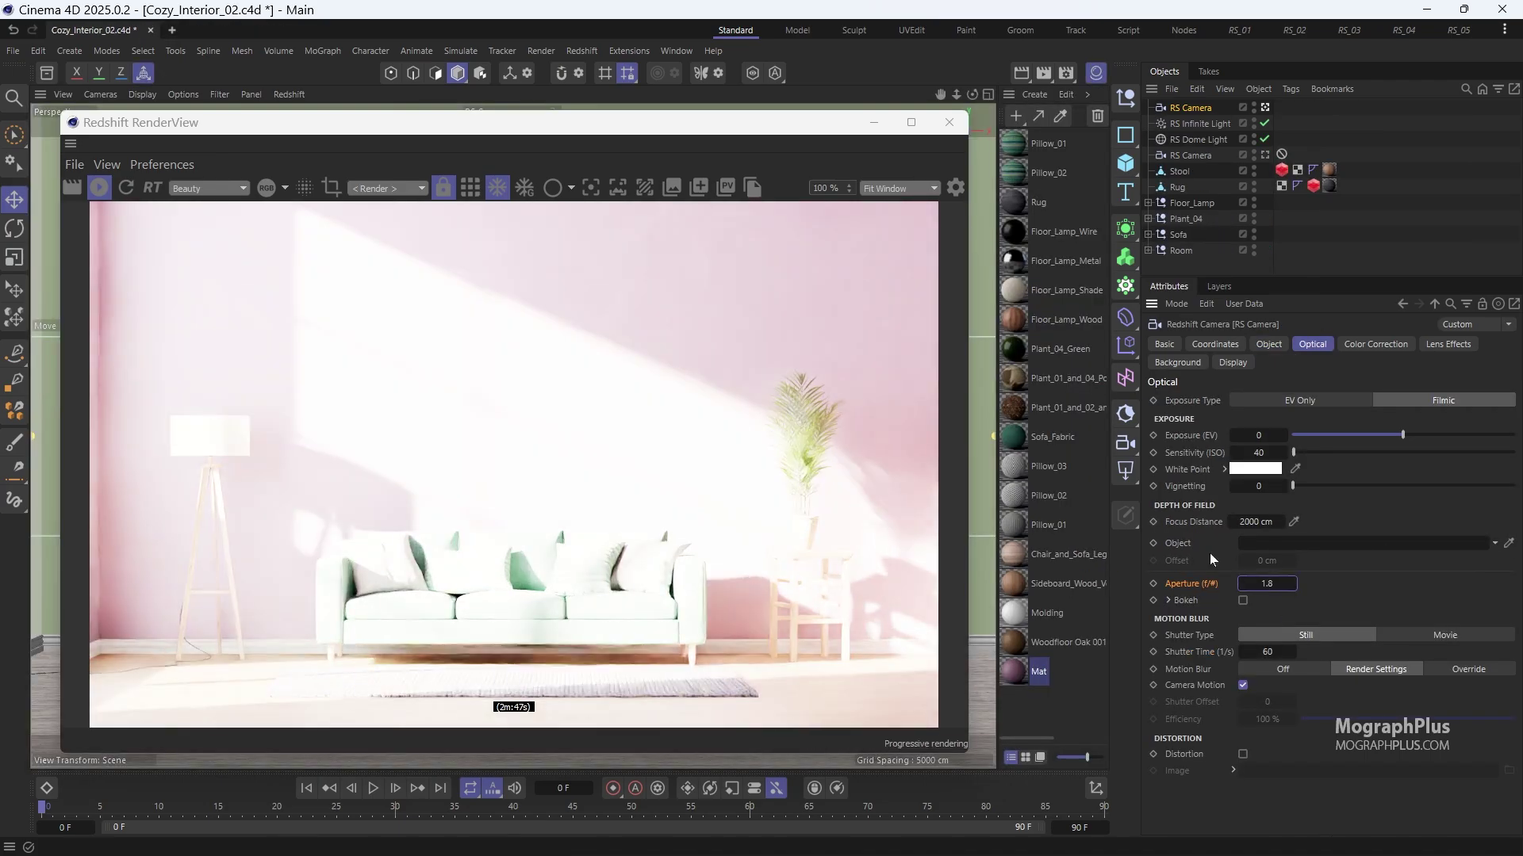
pyautogui.write('8')
pyautogui.press('Return')
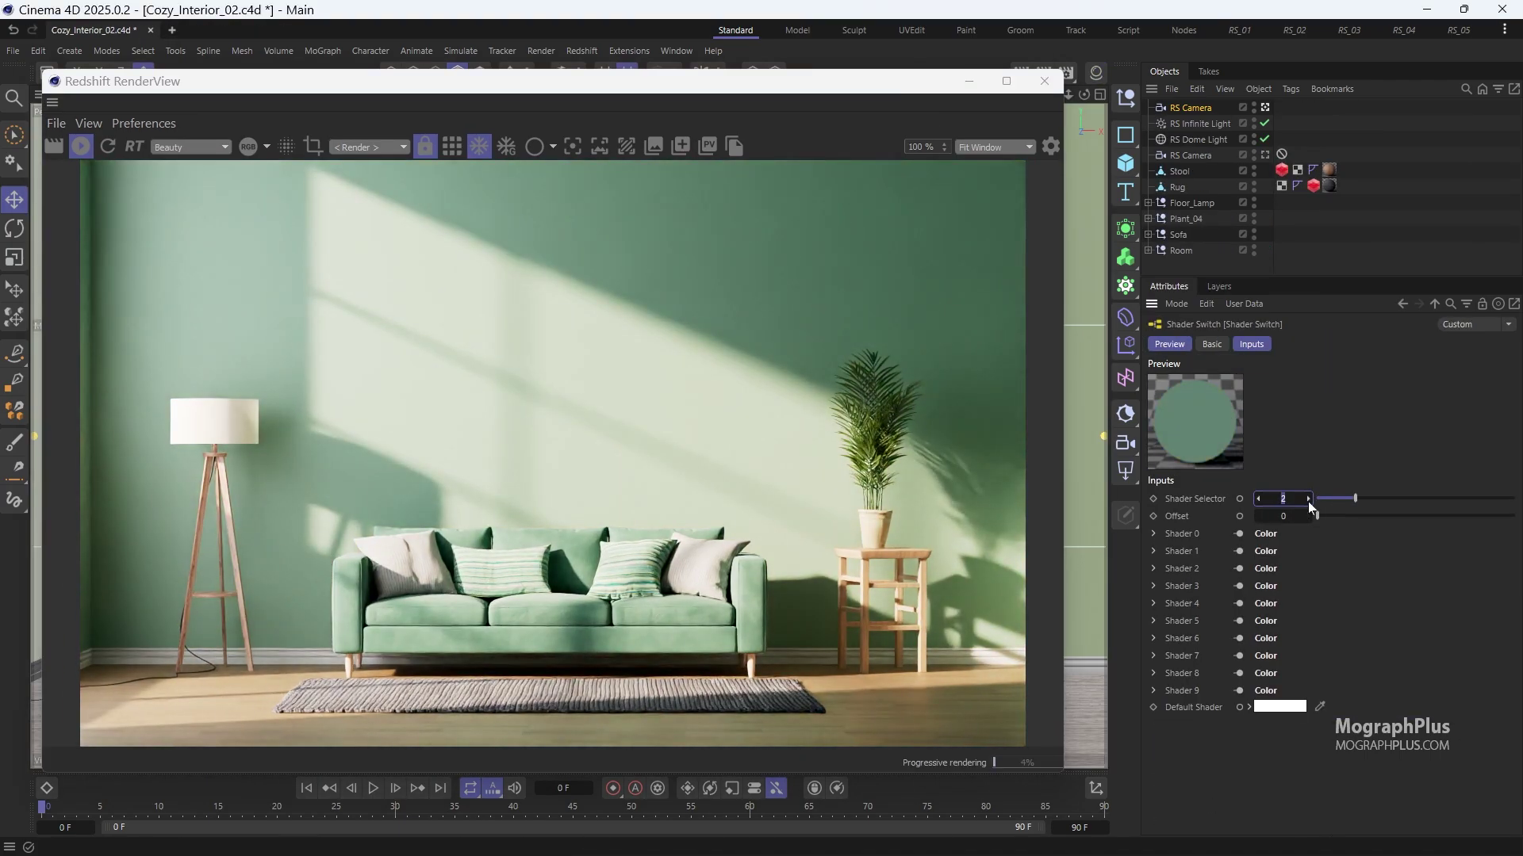
# Turn the wall purple, refocus from the blue cubes to the orange cross, and strengthen the blur
pyautogui.click(1308, 499)
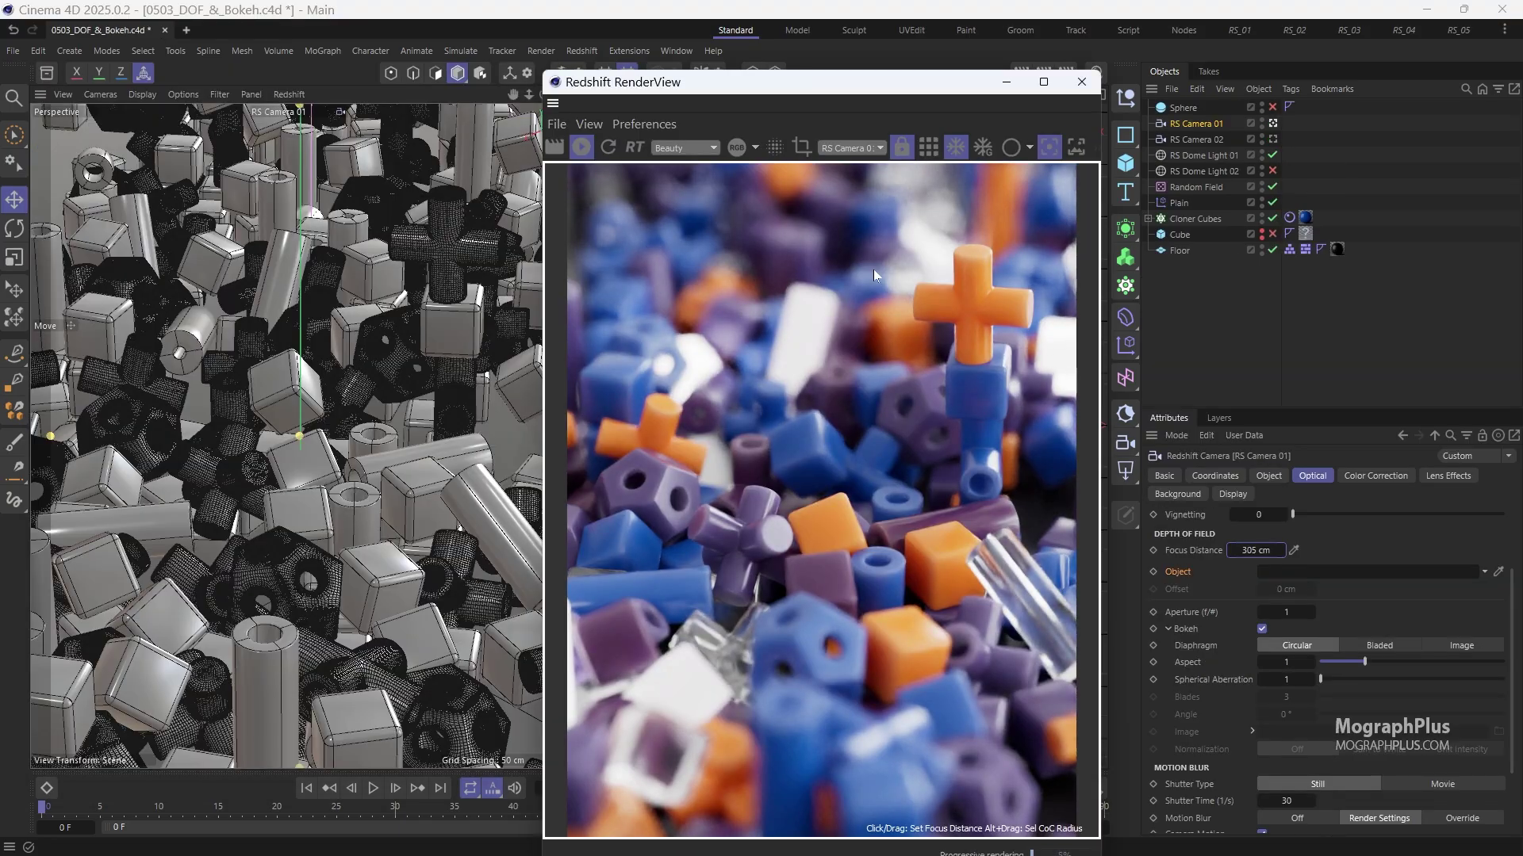
pyautogui.click(854, 717)
pyautogui.click(968, 296)
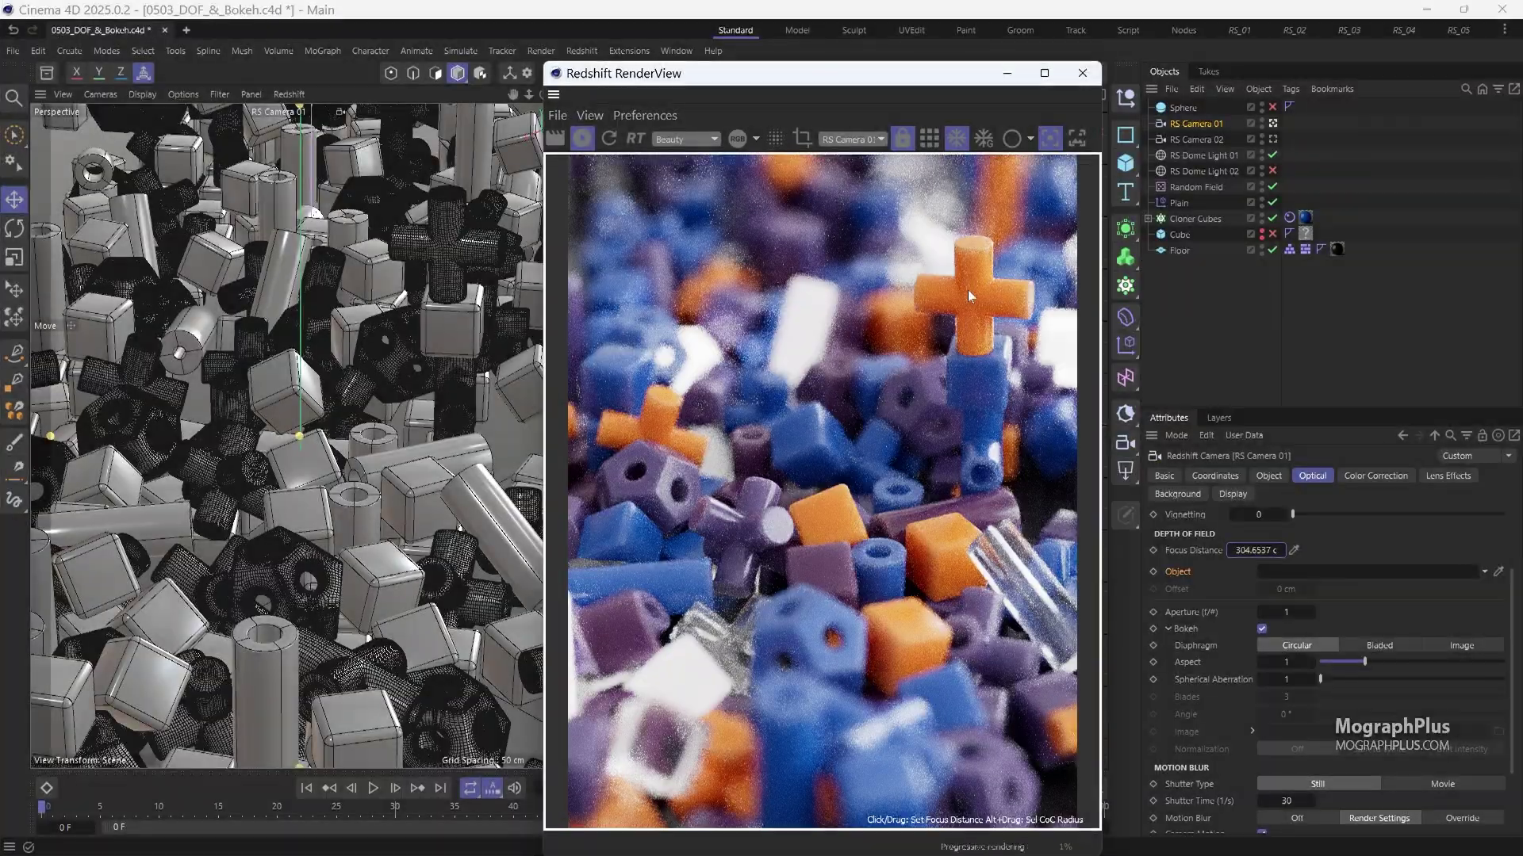
pyautogui.keyDown('alt'); pyautogui.moveTo(994, 290); pyautogui.dragTo(1058, 272); pyautogui.keyUp('alt')
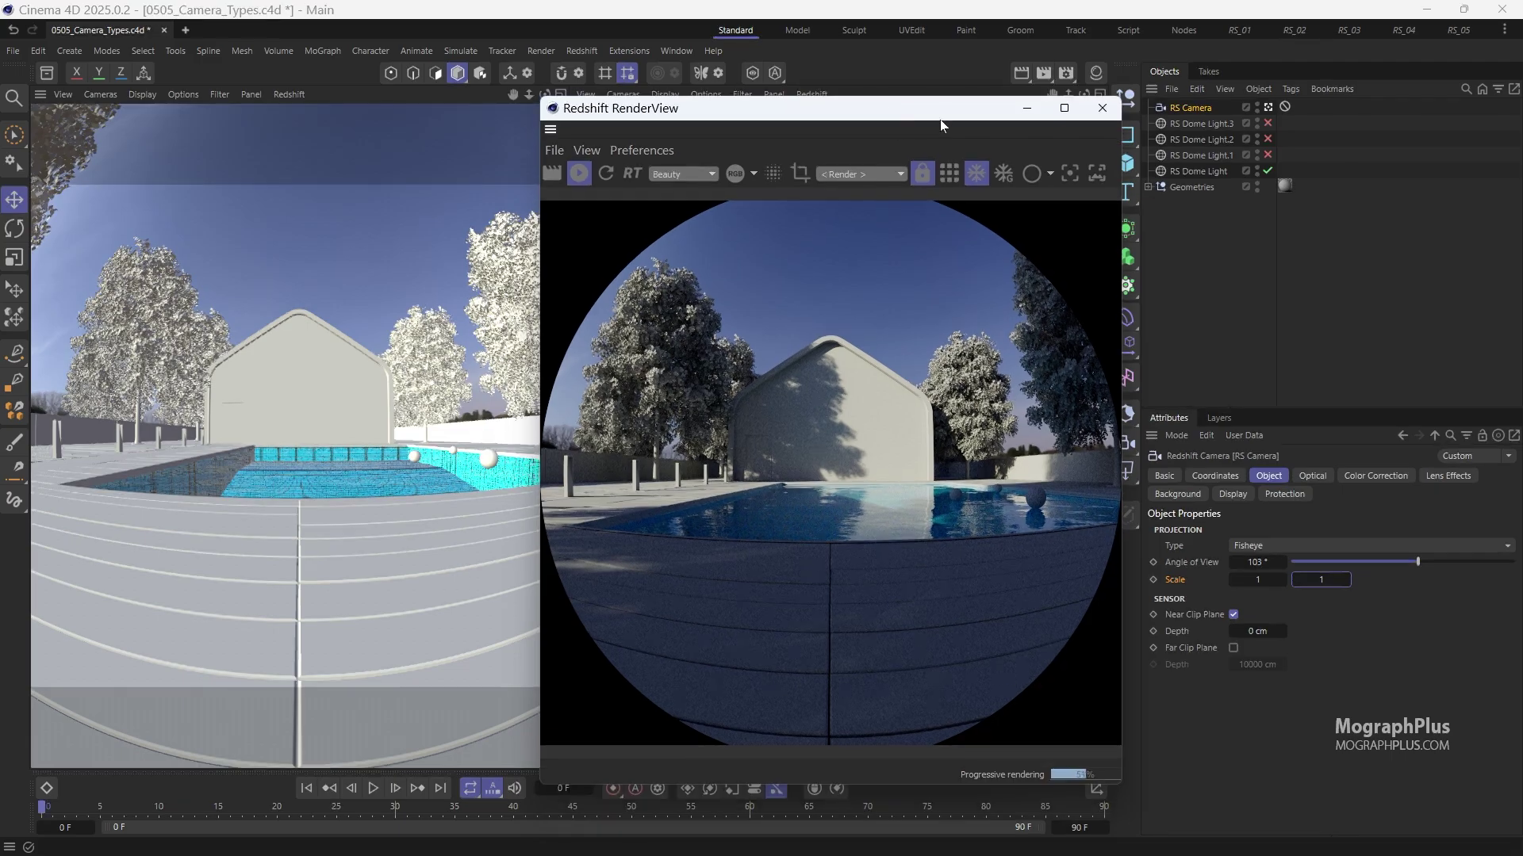
# Switch the camera projection to Spherical and set the render output to a 2:1 ratio
pyautogui.click(1348, 546)
pyautogui.click(1318, 604)
pyautogui.hotkey('ctrl', 'b')
pyautogui.moveTo(849, 62); pyautogui.dragTo(119, 129)
pyautogui.click(288, 249)
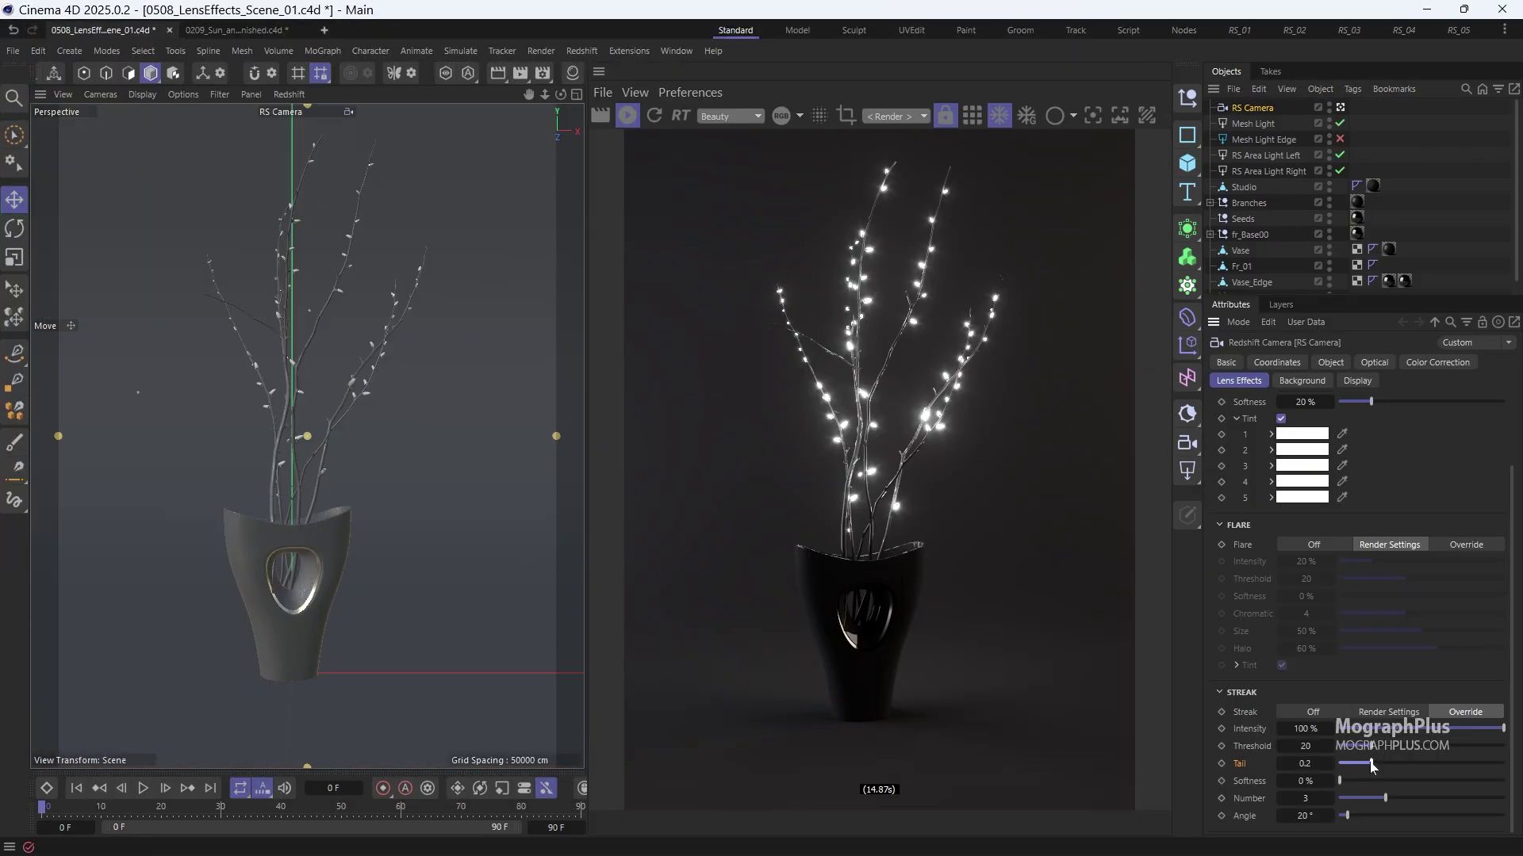
# Stretch the light streak tails to full length and apply a different LUT from disk
pyautogui.moveTo(1370, 765); pyautogui.dragTo(1513, 767)
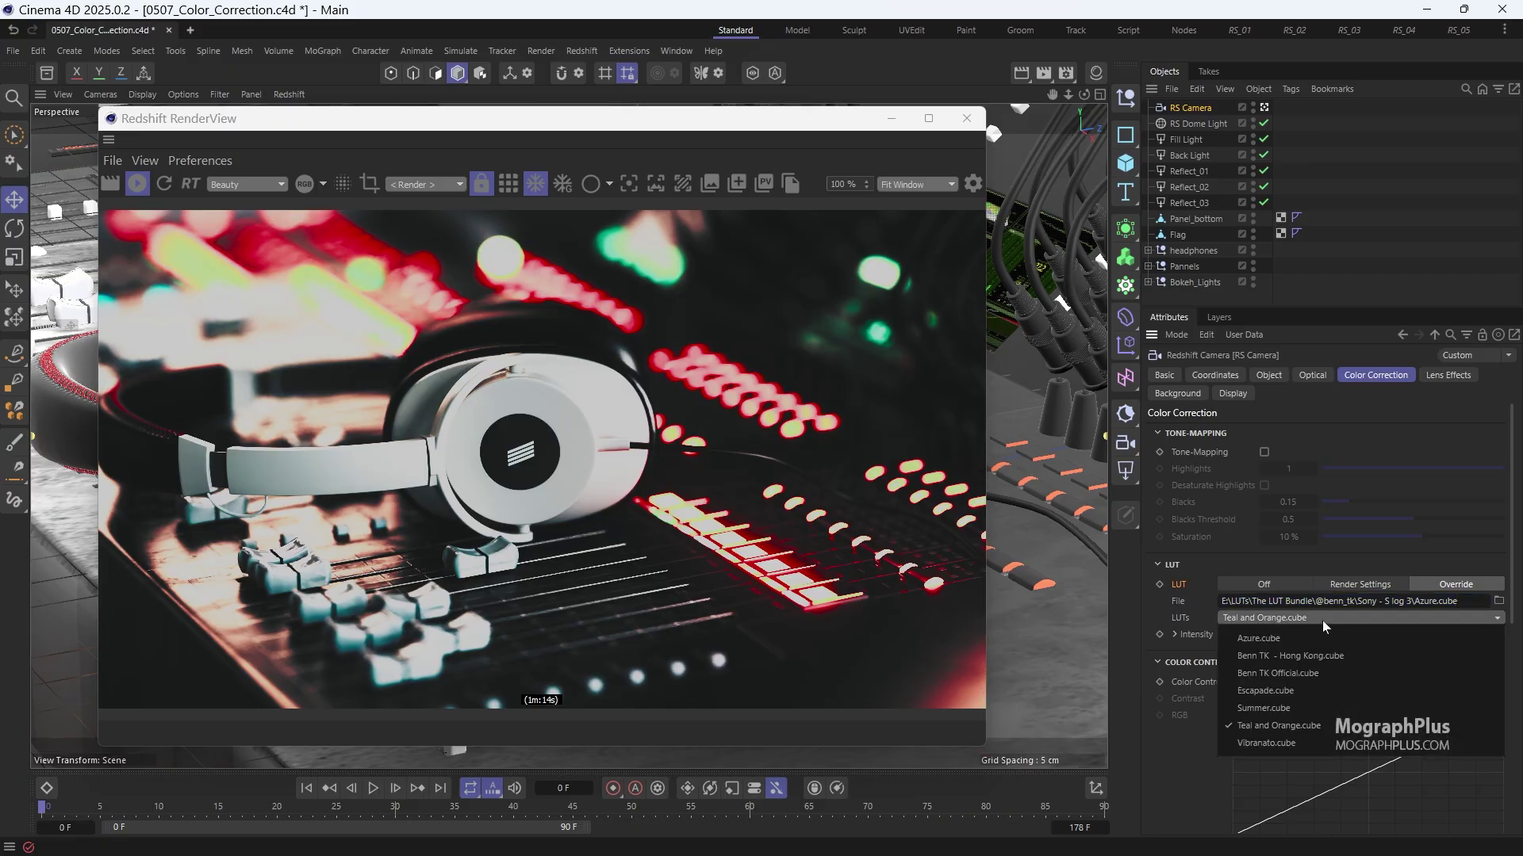
pyautogui.click(1321, 634)
pyautogui.click(1498, 602)
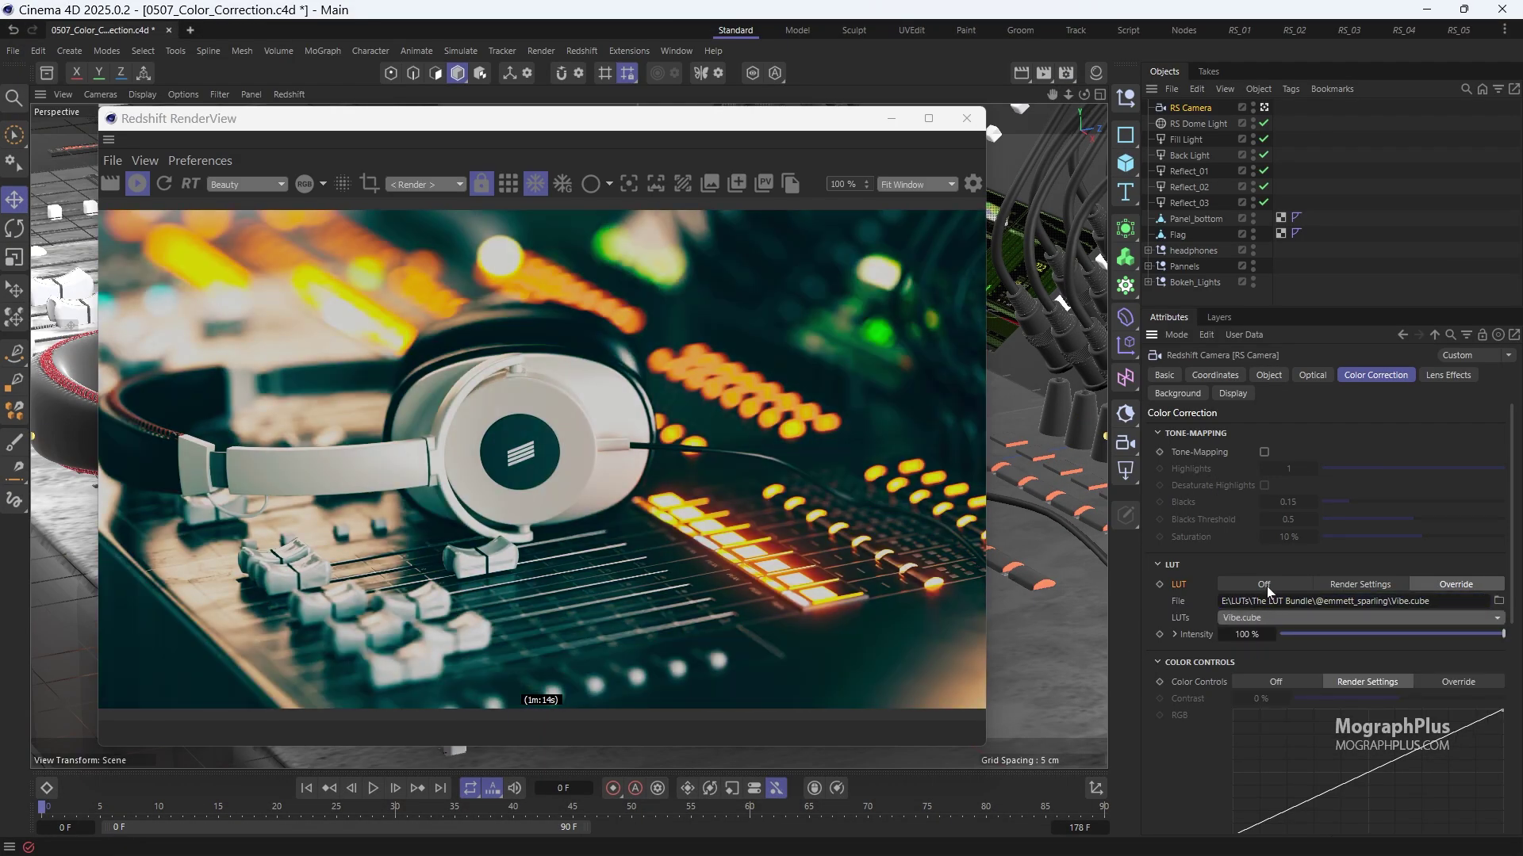
pyautogui.click(1422, 635)
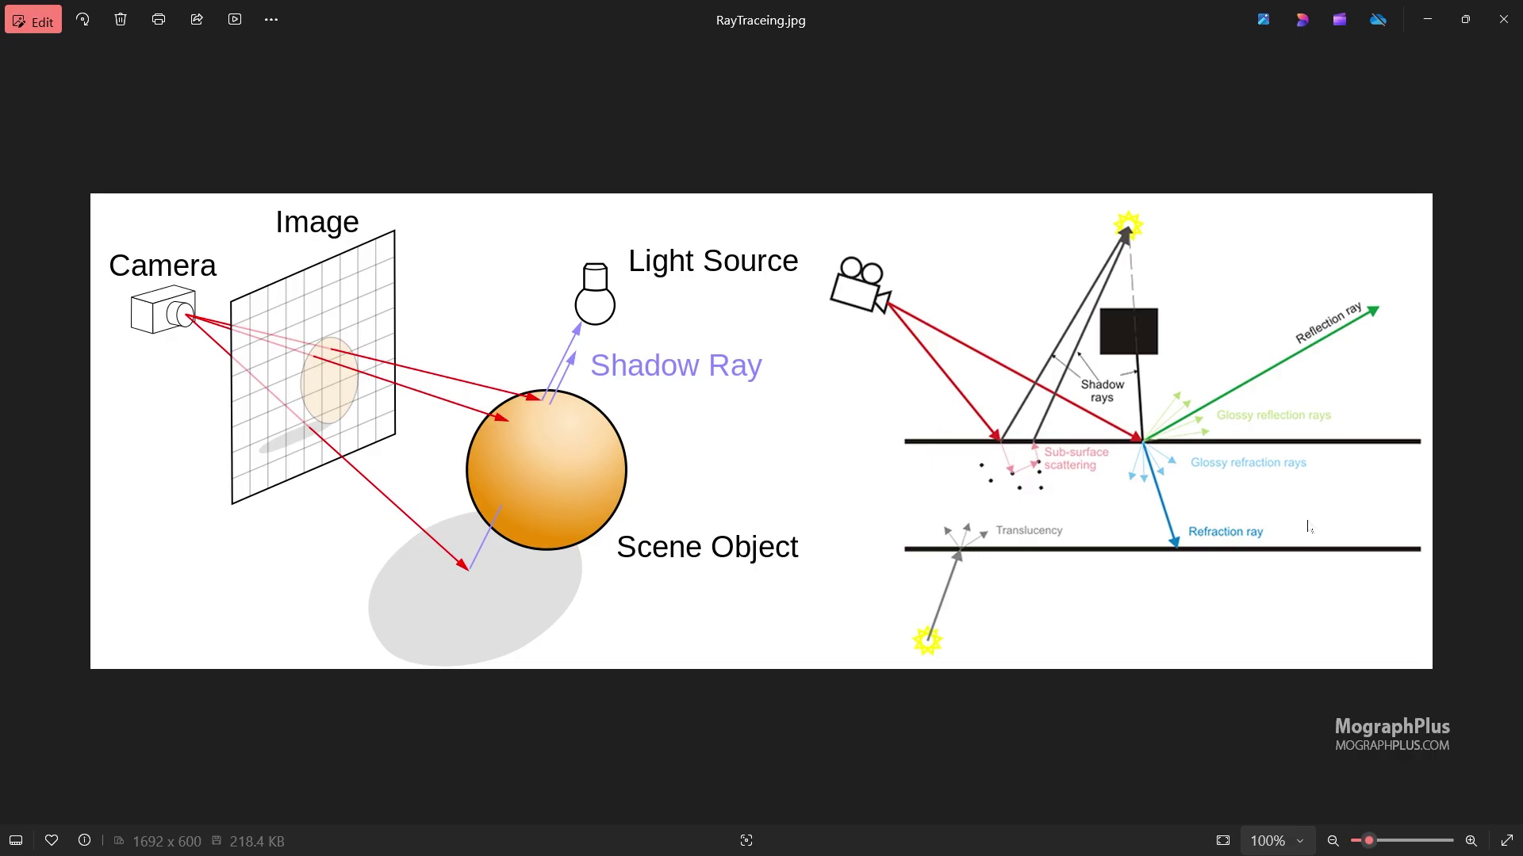
# Zoom into the RayTraceing.jpg ray-tracing diagram
pyautogui.scroll(3, 1293, 445)
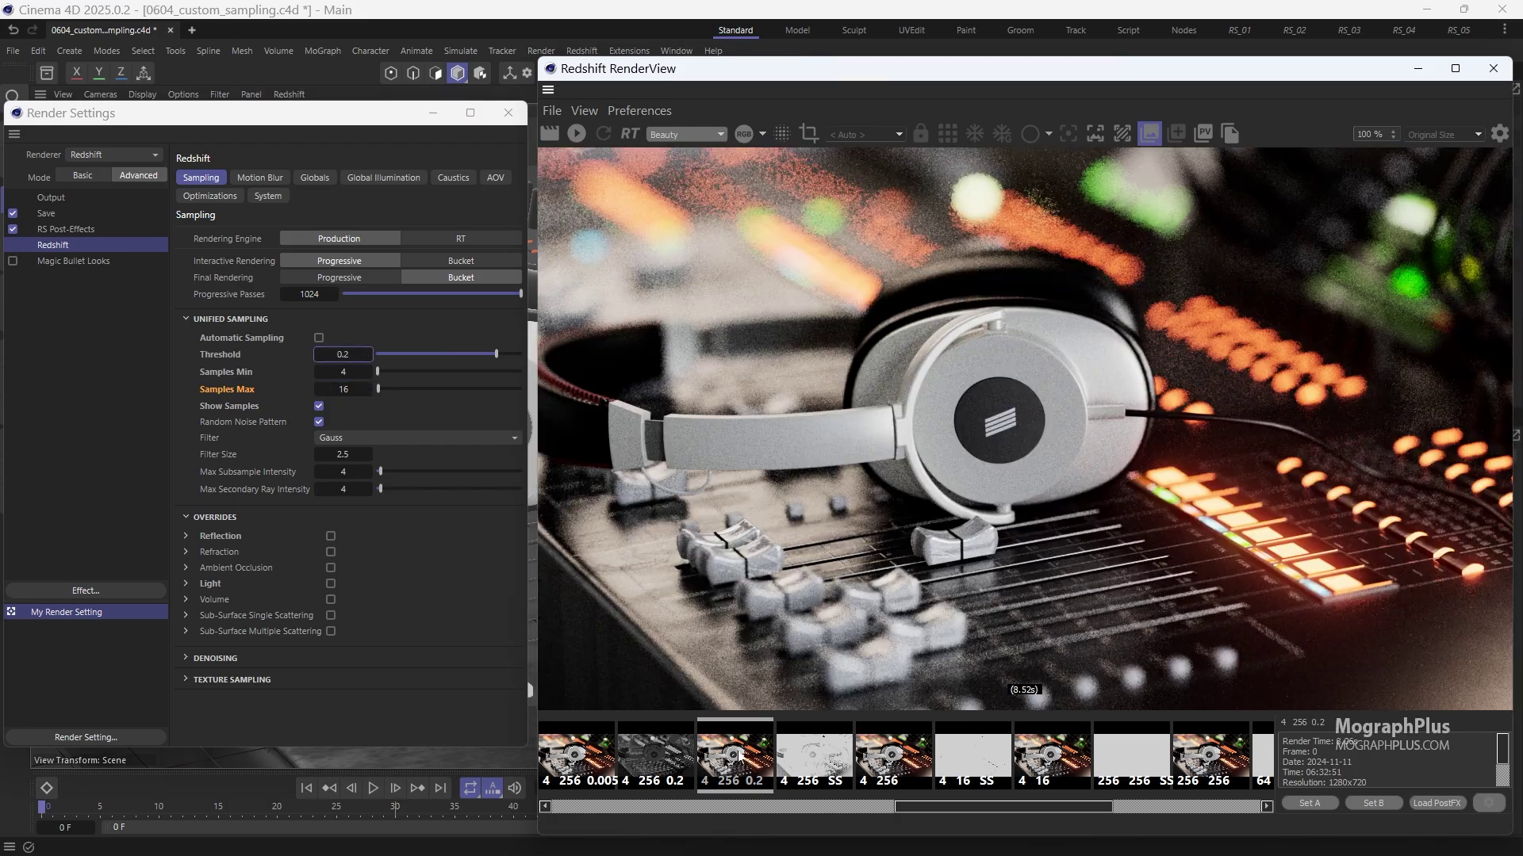
# Set the sampling threshold to 0.003 and view the resulting RenderView snapshot
pyautogui.scroll(-2, 739, 757)
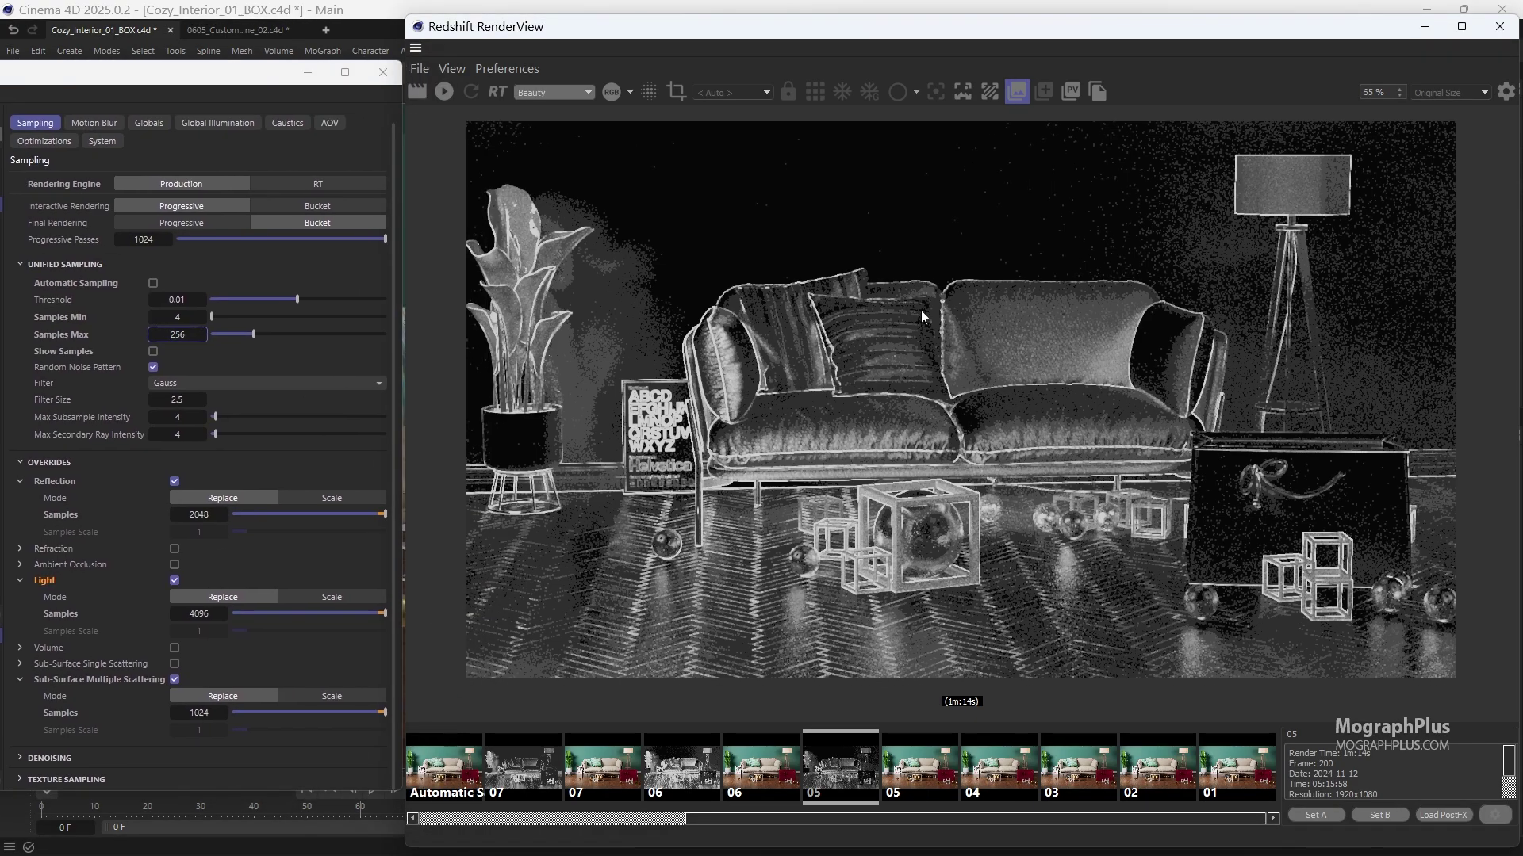
pyautogui.scroll(1, 922, 317)
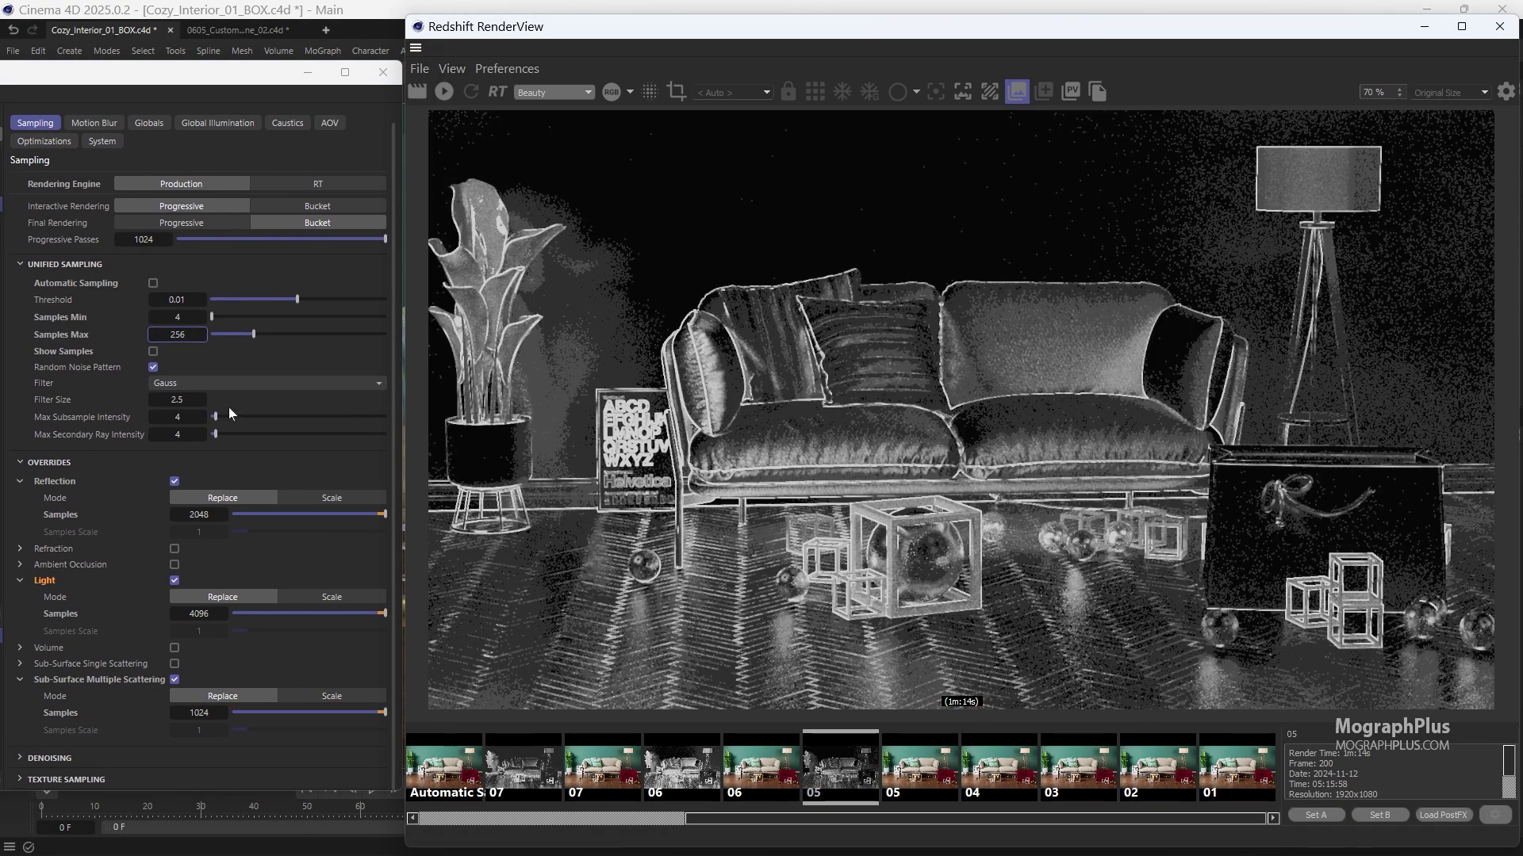
pyautogui.press('BackSpace')
pyautogui.write('03')
pyautogui.press('Return')
pyautogui.click(774, 754)
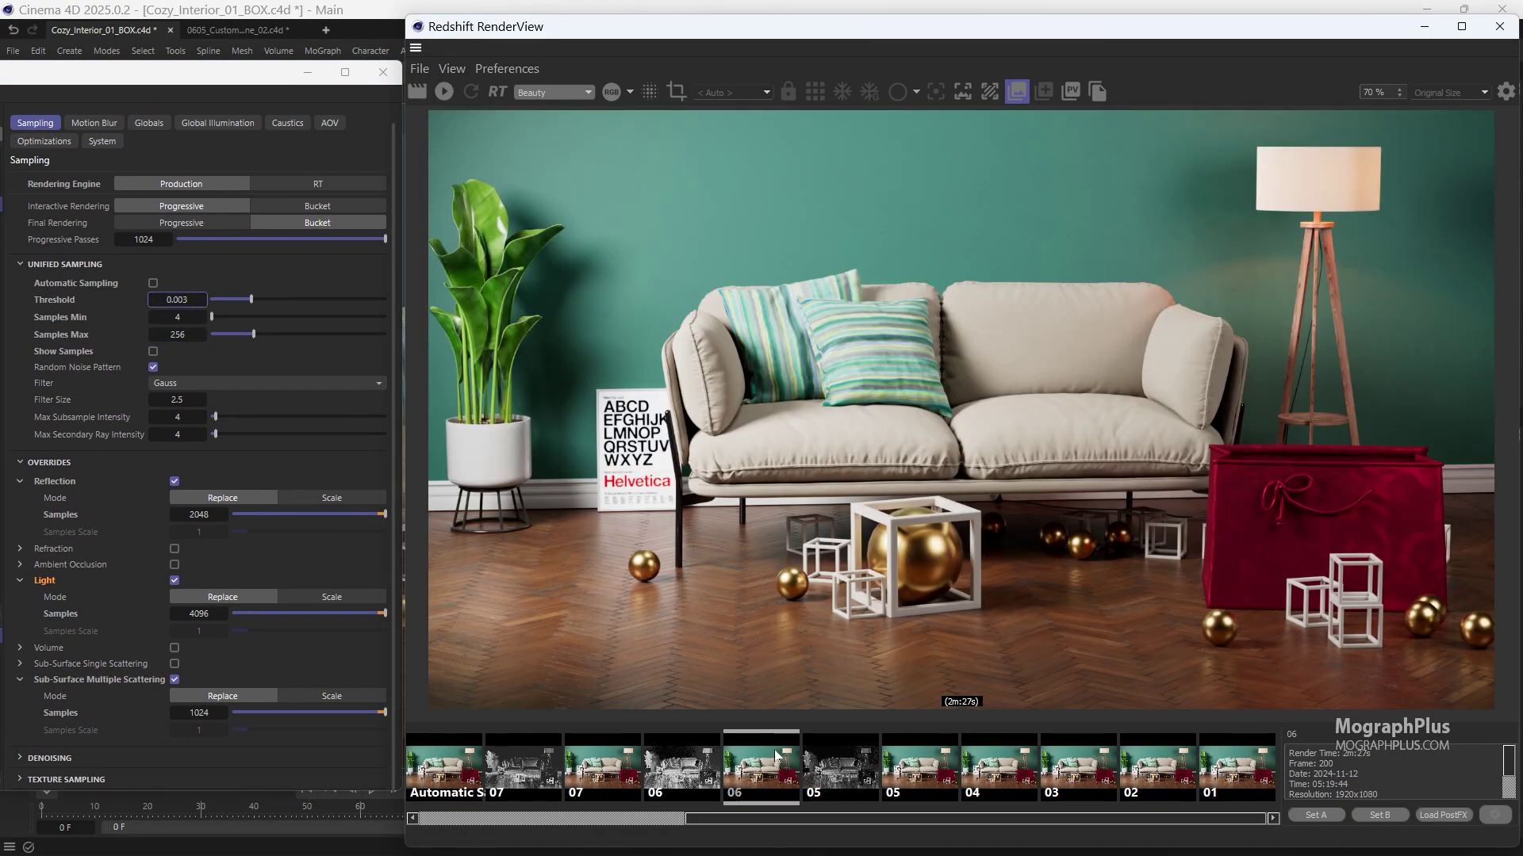
pyautogui.scroll(5, 778, 683)
pyautogui.scroll(3, 721, 370)
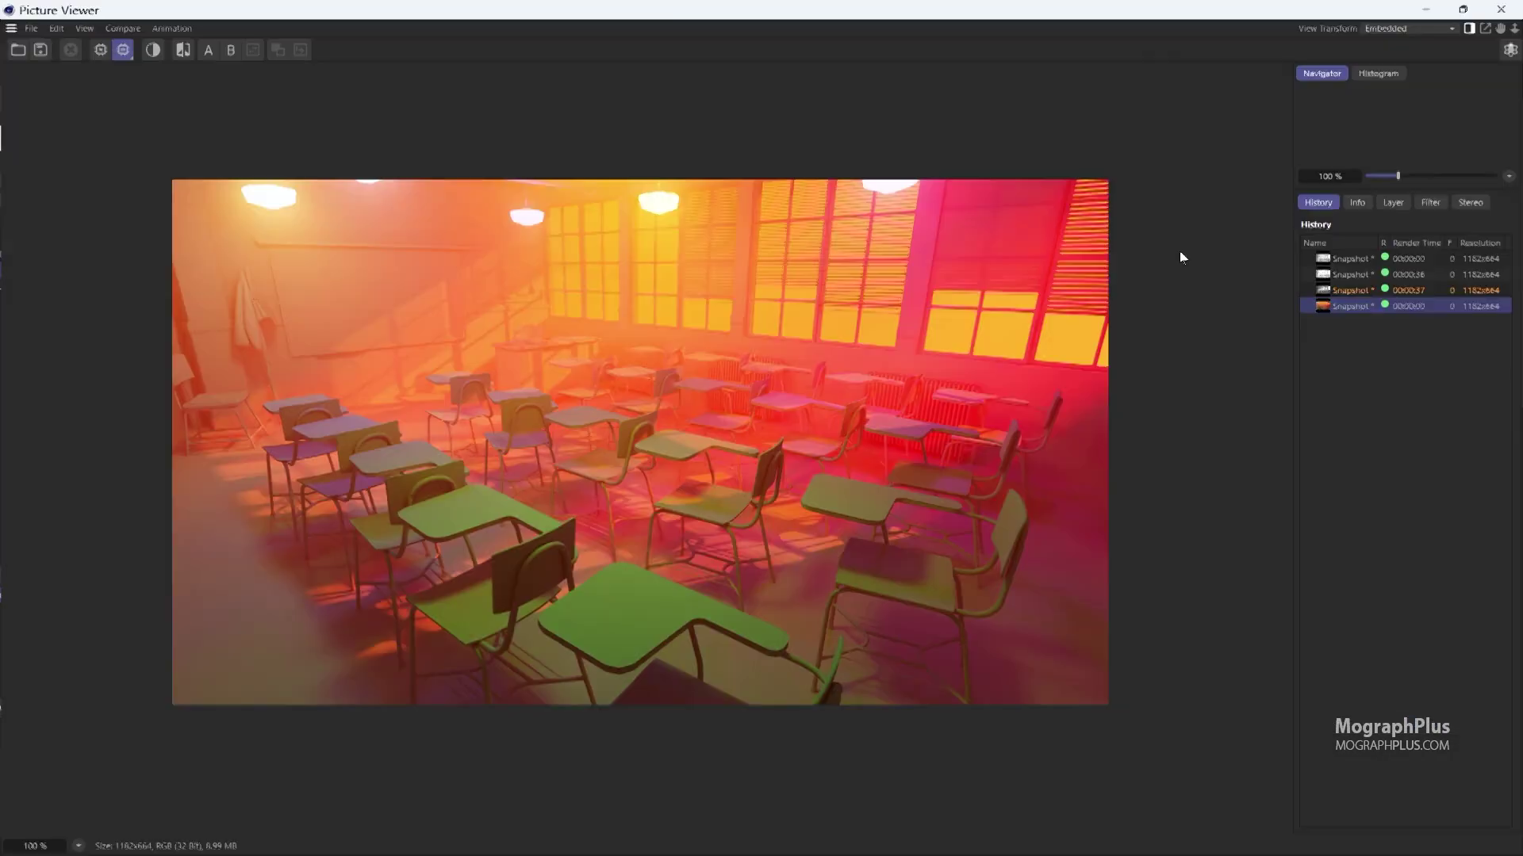
# Set the display view transform to sRGB and raise gamma to about 1.83
pyautogui.click(1342, 306)
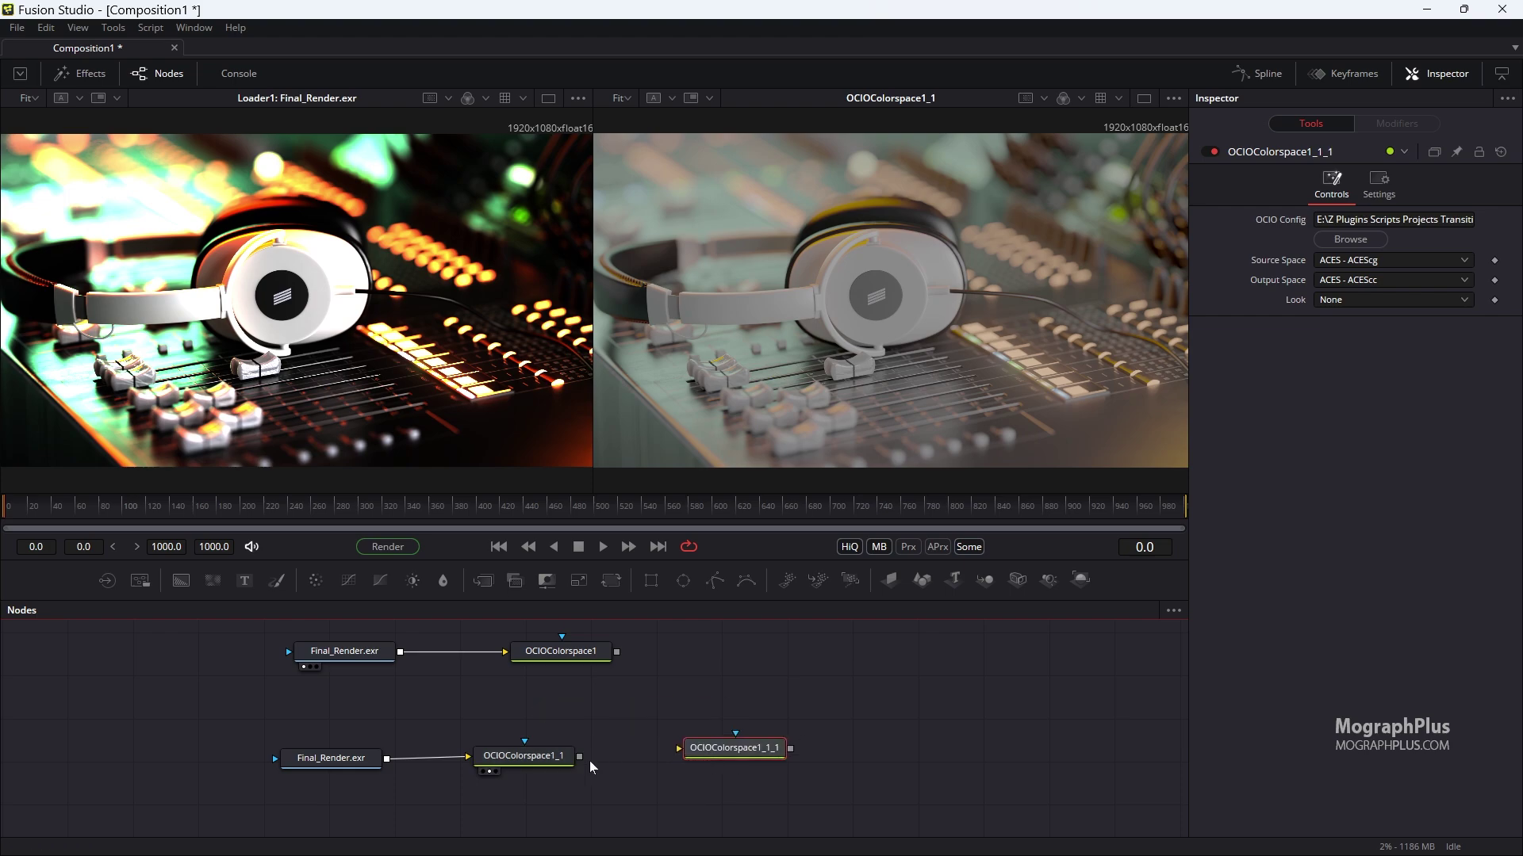
pyautogui.click(1412, 282)
pyautogui.click(1388, 260)
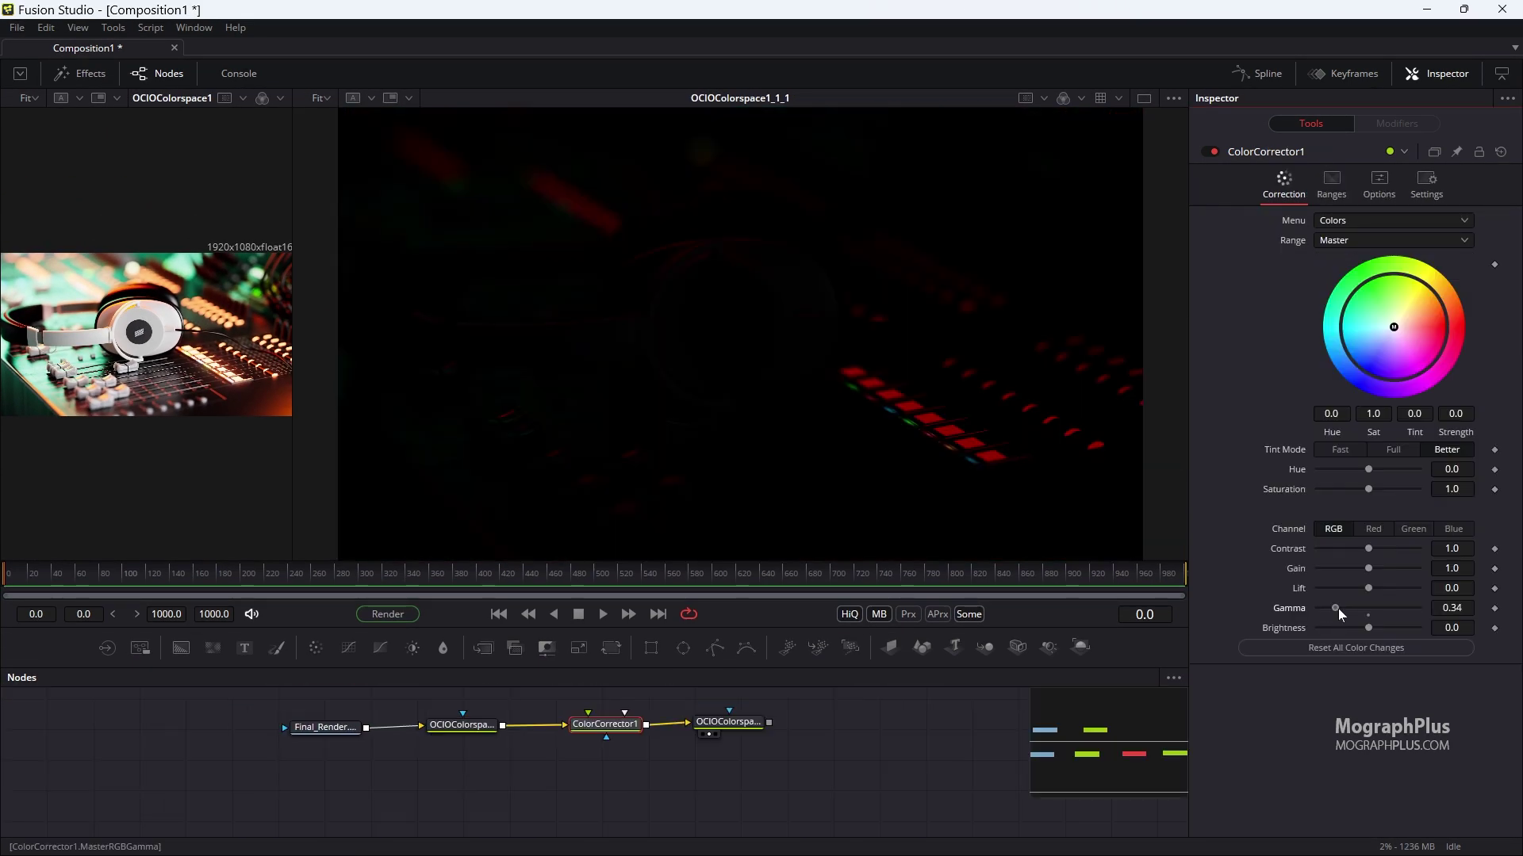
pyautogui.moveTo(1337, 614); pyautogui.dragTo(1368, 607)
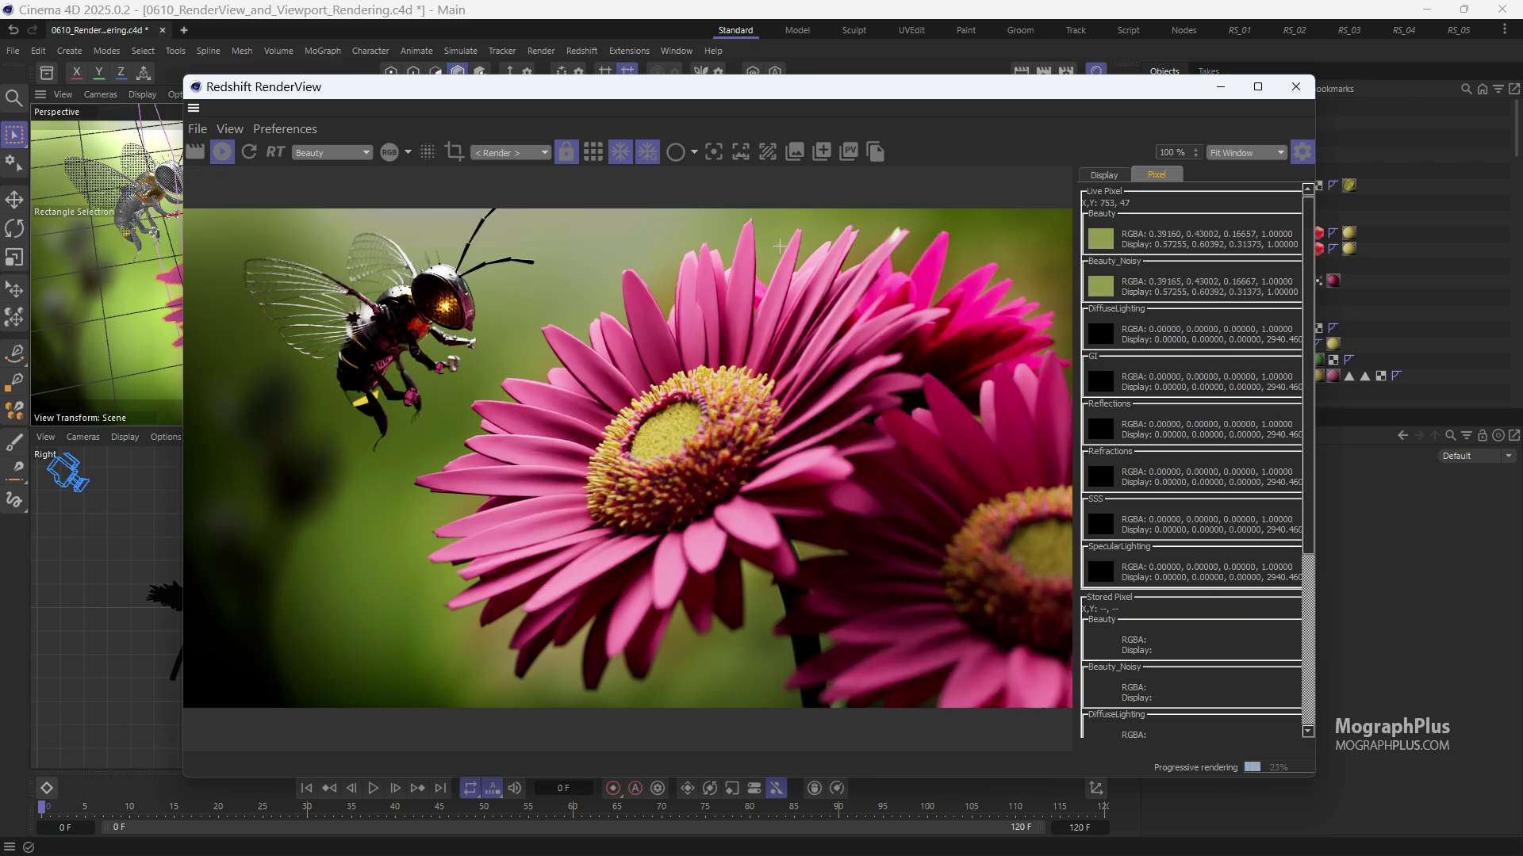
# Turn on RenderView display colour controls, excluded from saved file output
pyautogui.click(1110, 175)
pyautogui.click(1088, 414)
pyautogui.click(1095, 222)
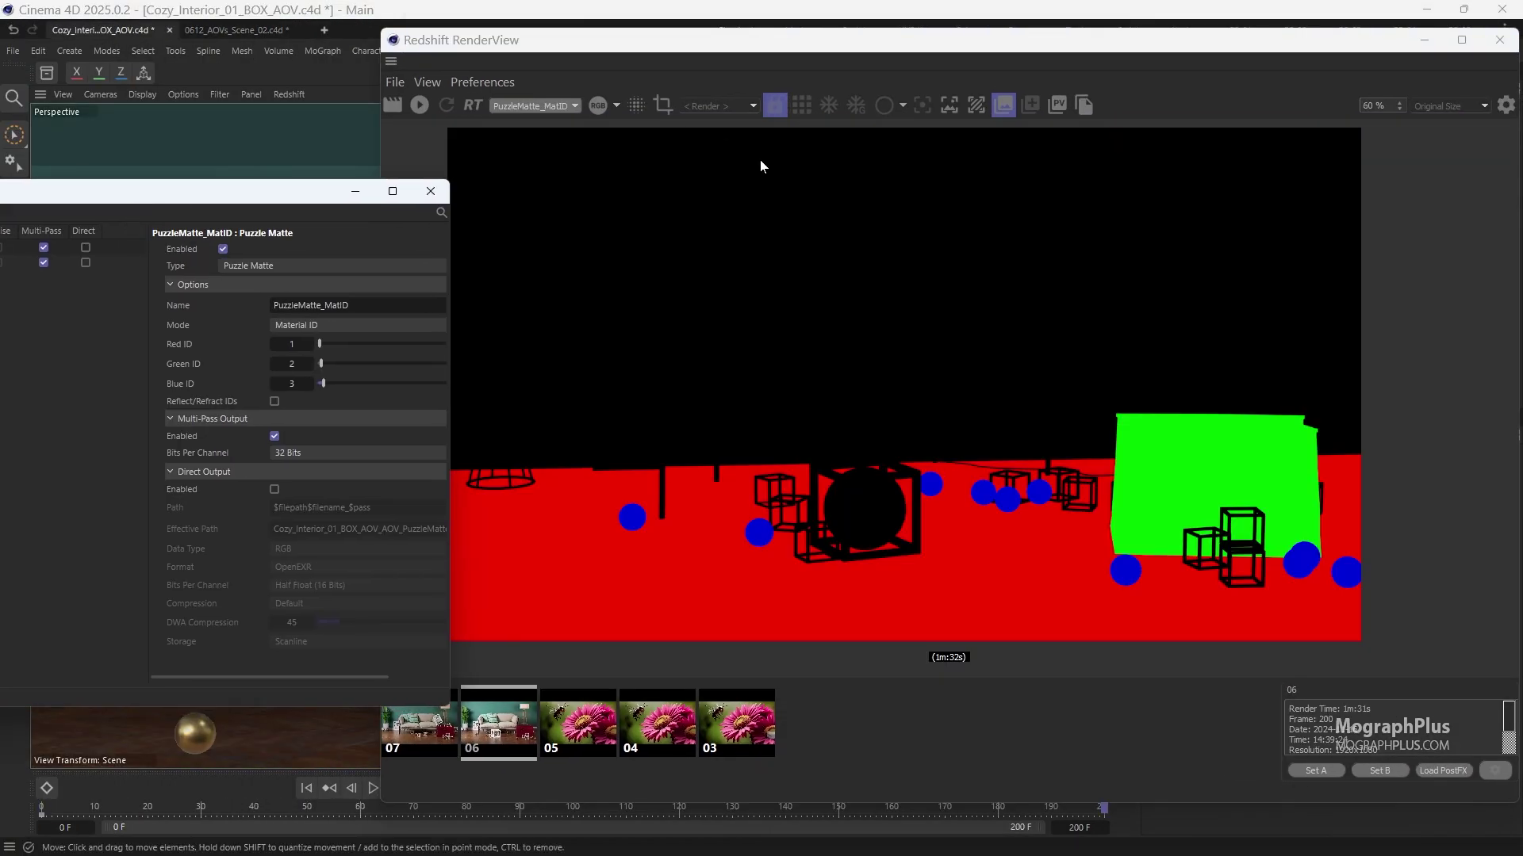
# View the object ID puzzle matte, then switch the RenderView to the P and SpecularLighting AOVs
pyautogui.click(526, 140)
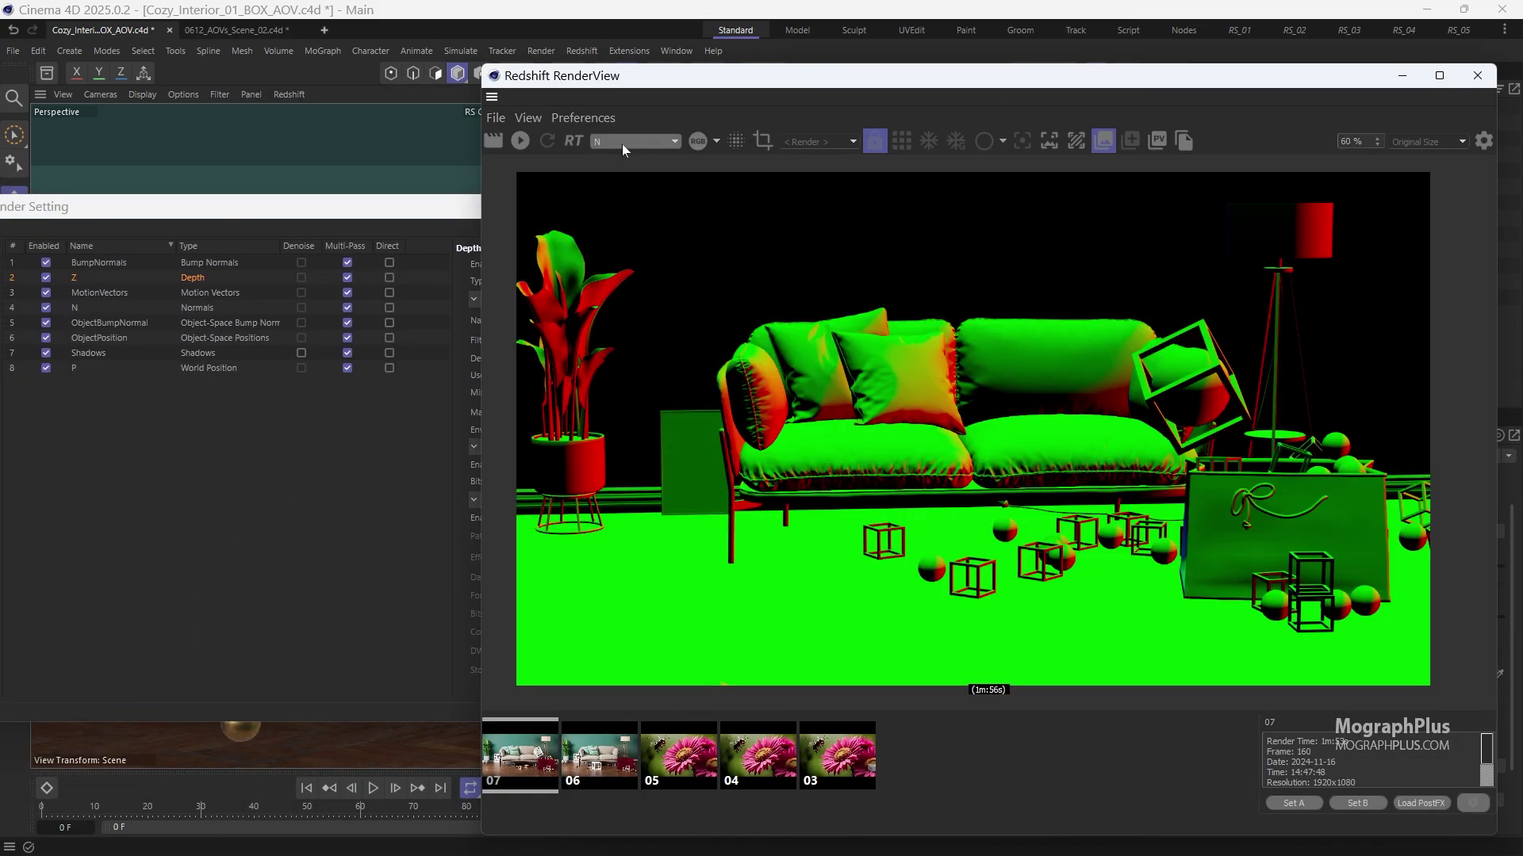
pyautogui.click(630, 137)
pyautogui.click(655, 219)
pyautogui.click(634, 141)
pyautogui.click(630, 224)
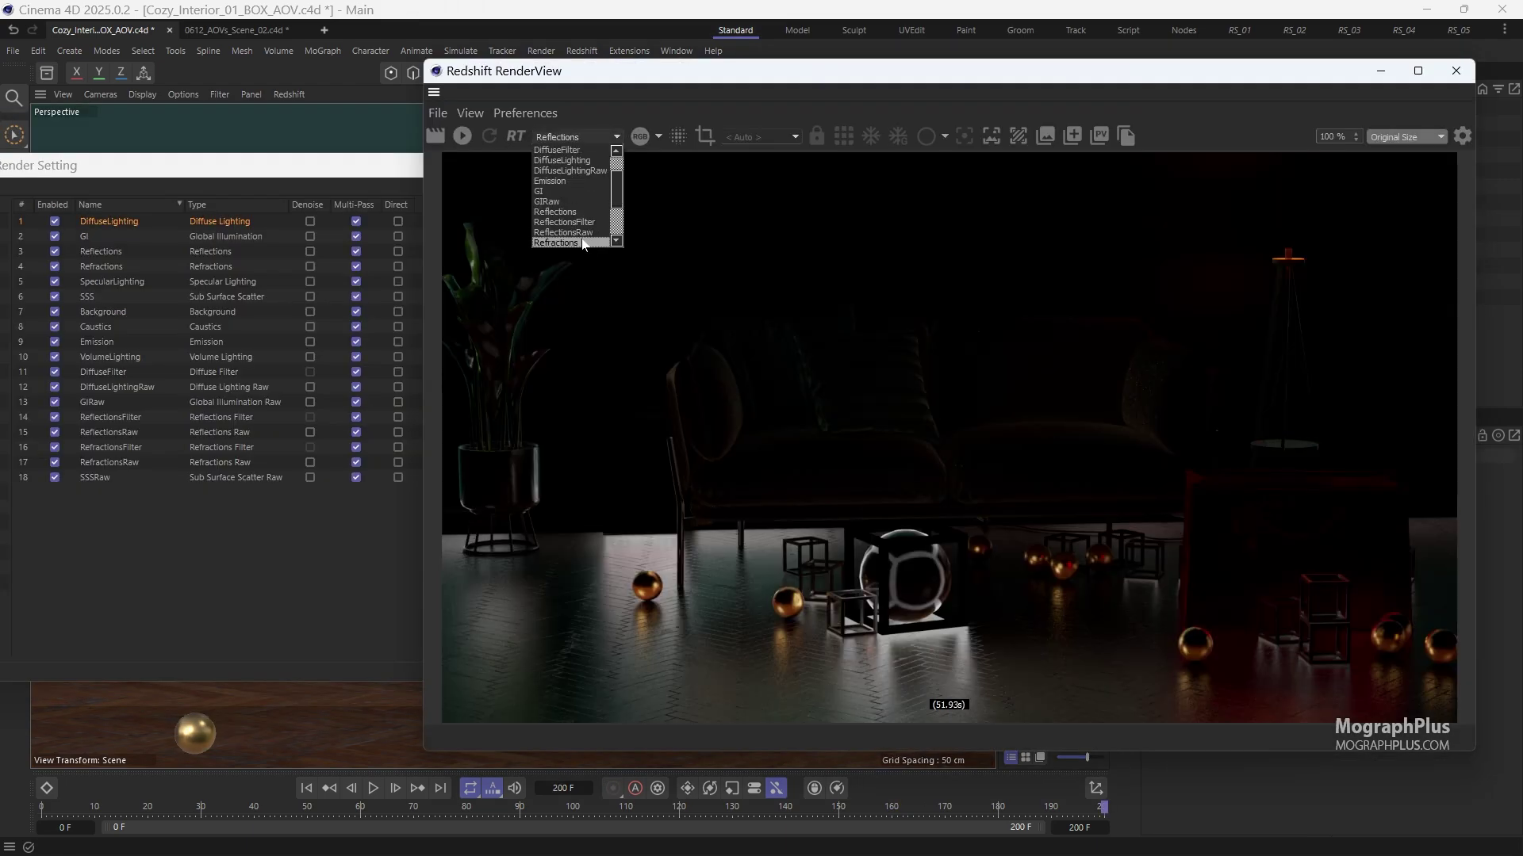
pyautogui.click(571, 203)
pyautogui.click(573, 136)
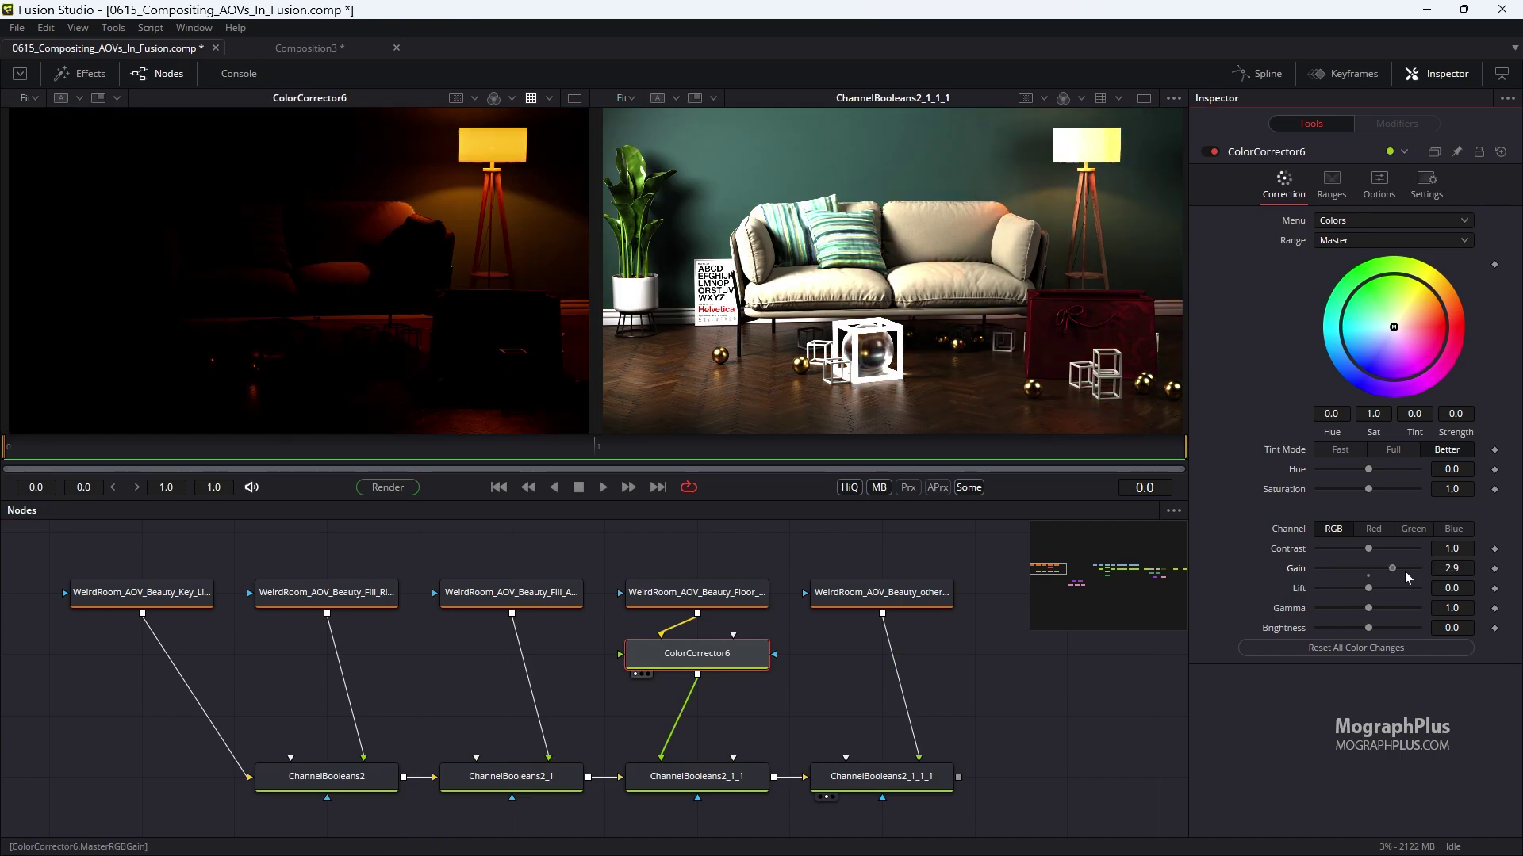
# Turn a light group's gain to zero and insert a ColorCorrector node via the cc tool search
pyautogui.moveTo(1405, 572)
pyautogui.mouseDown()
pyautogui.moveTo(1321, 574)
pyautogui.moveTo(1410, 592)
pyautogui.mouseUp()
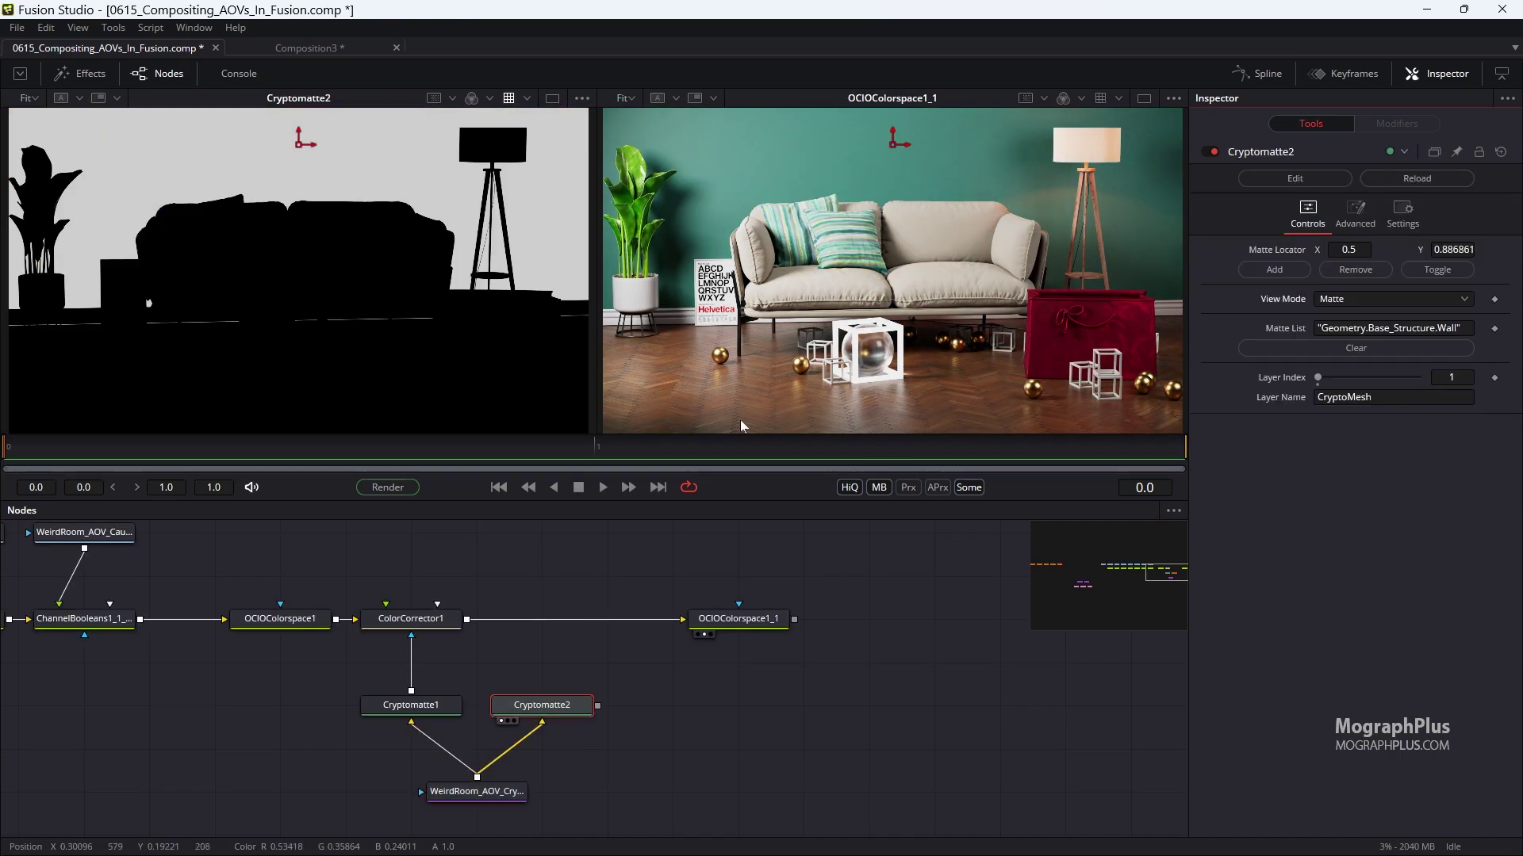
pyautogui.hotkey('shift', 'space')
pyautogui.write('cc')
pyautogui.press('Return')
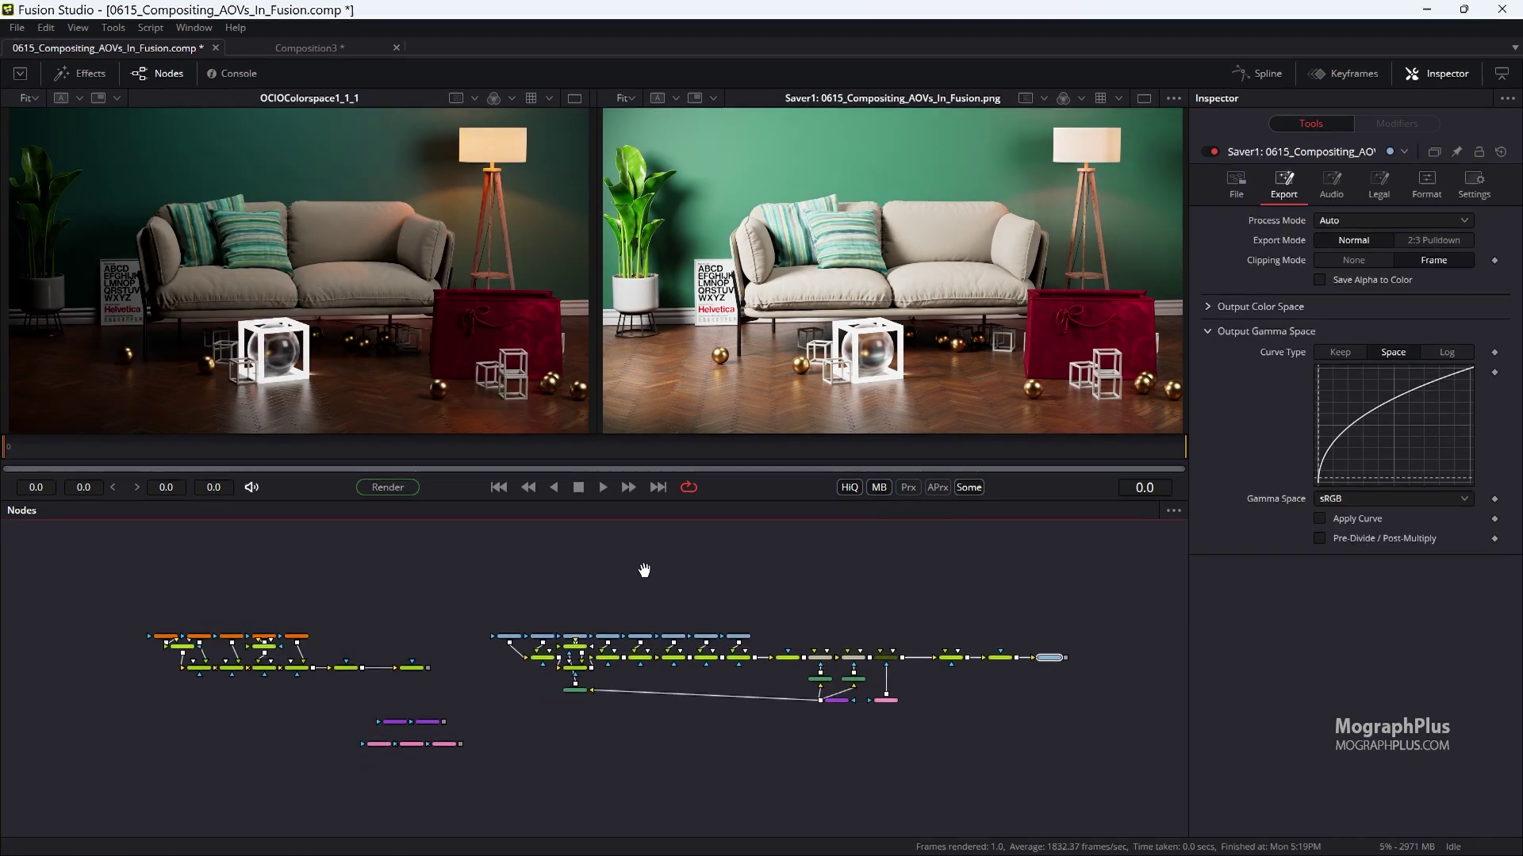
pyautogui.scroll(2, 665, 573)
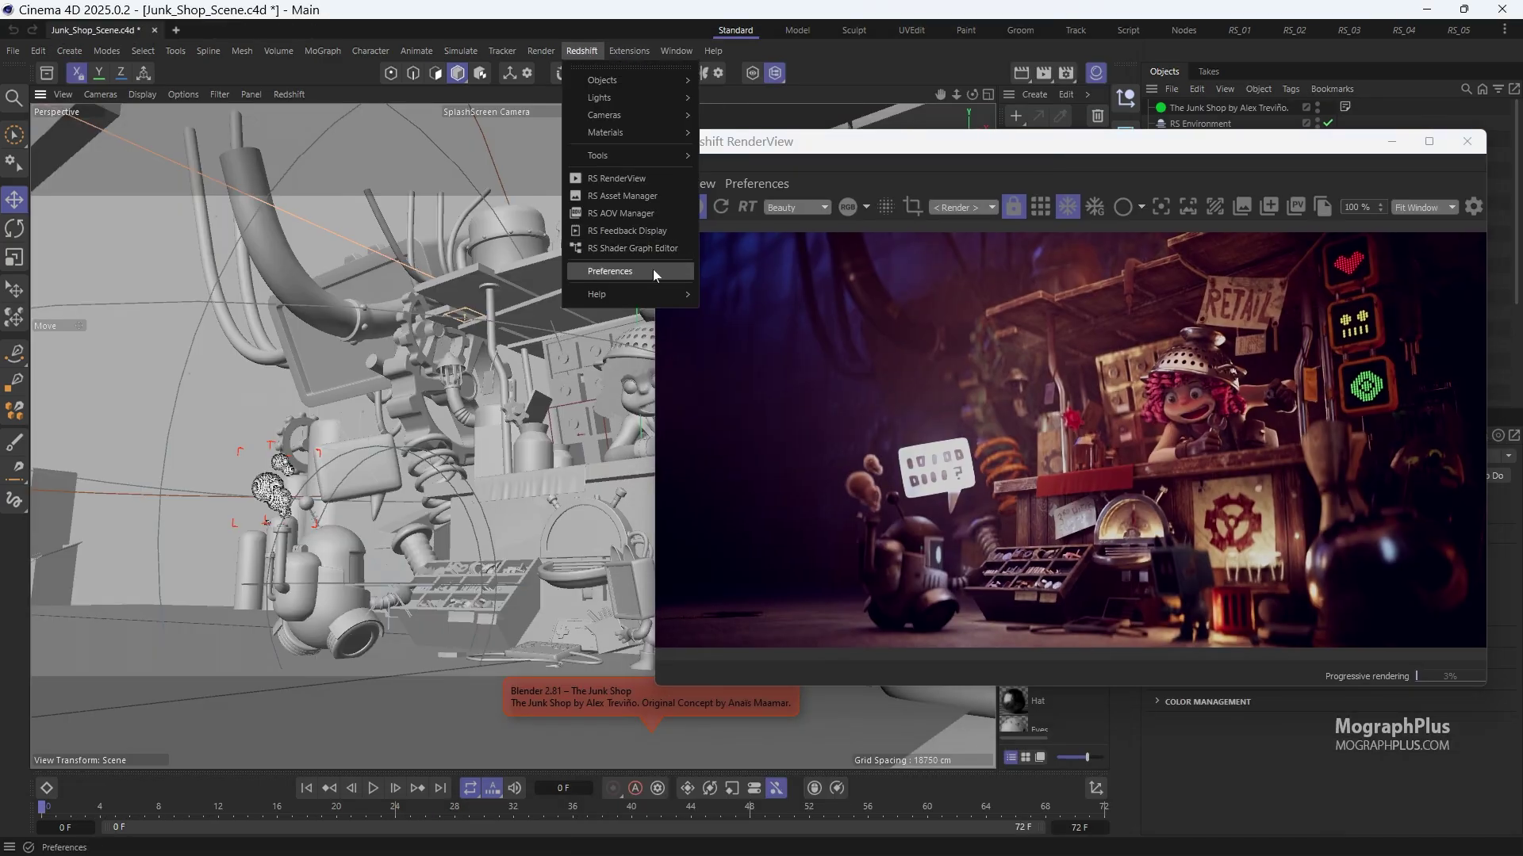
# Open the Redshift preferences, take materials from the proxy file, and change the curve mode
pyautogui.click(654, 271)
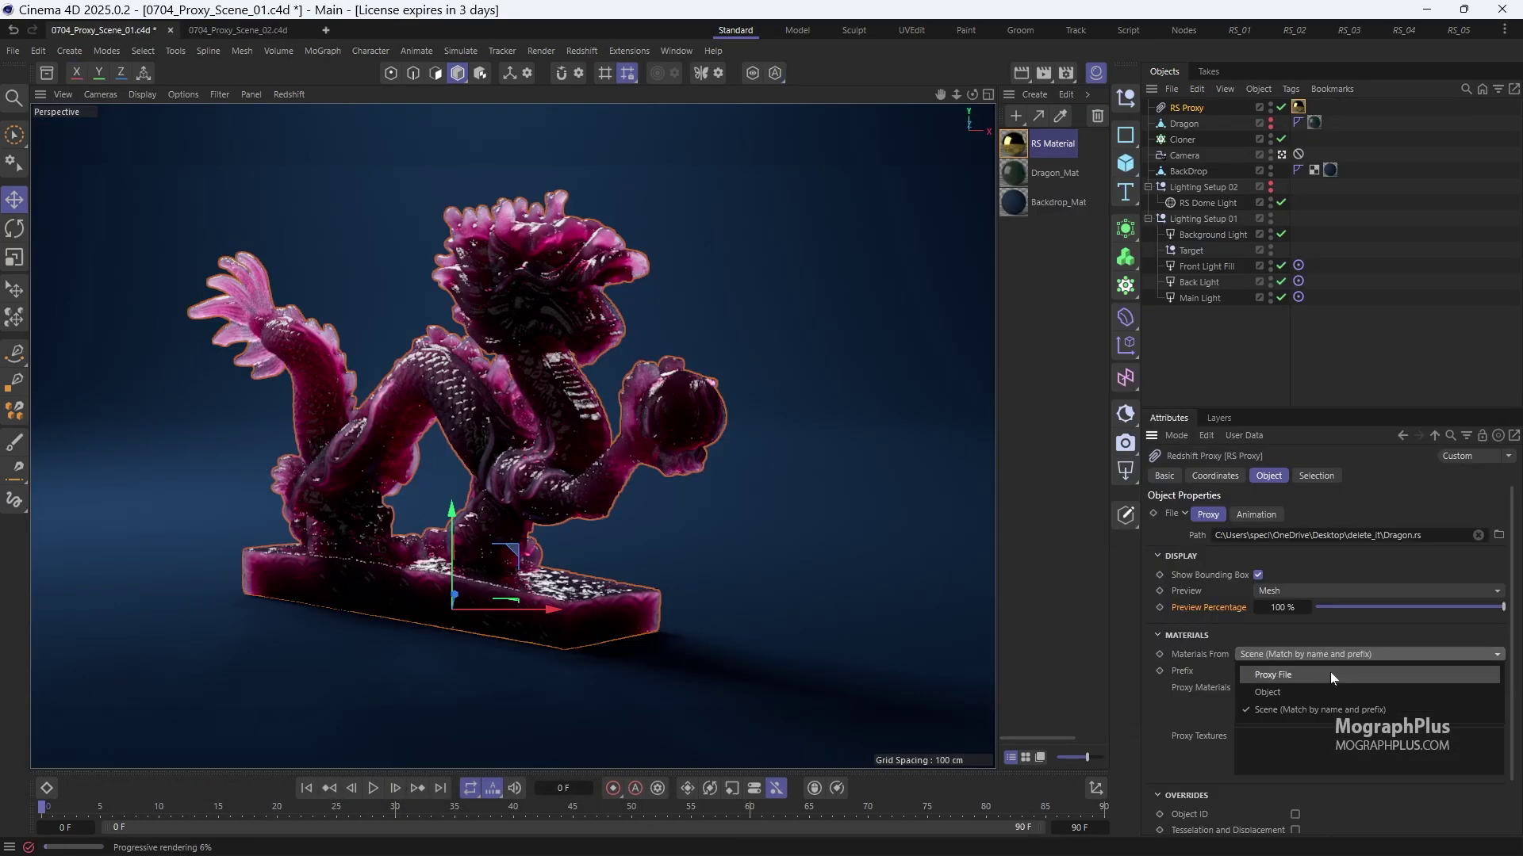
pyautogui.click(1330, 673)
pyautogui.rightClick(1294, 659)
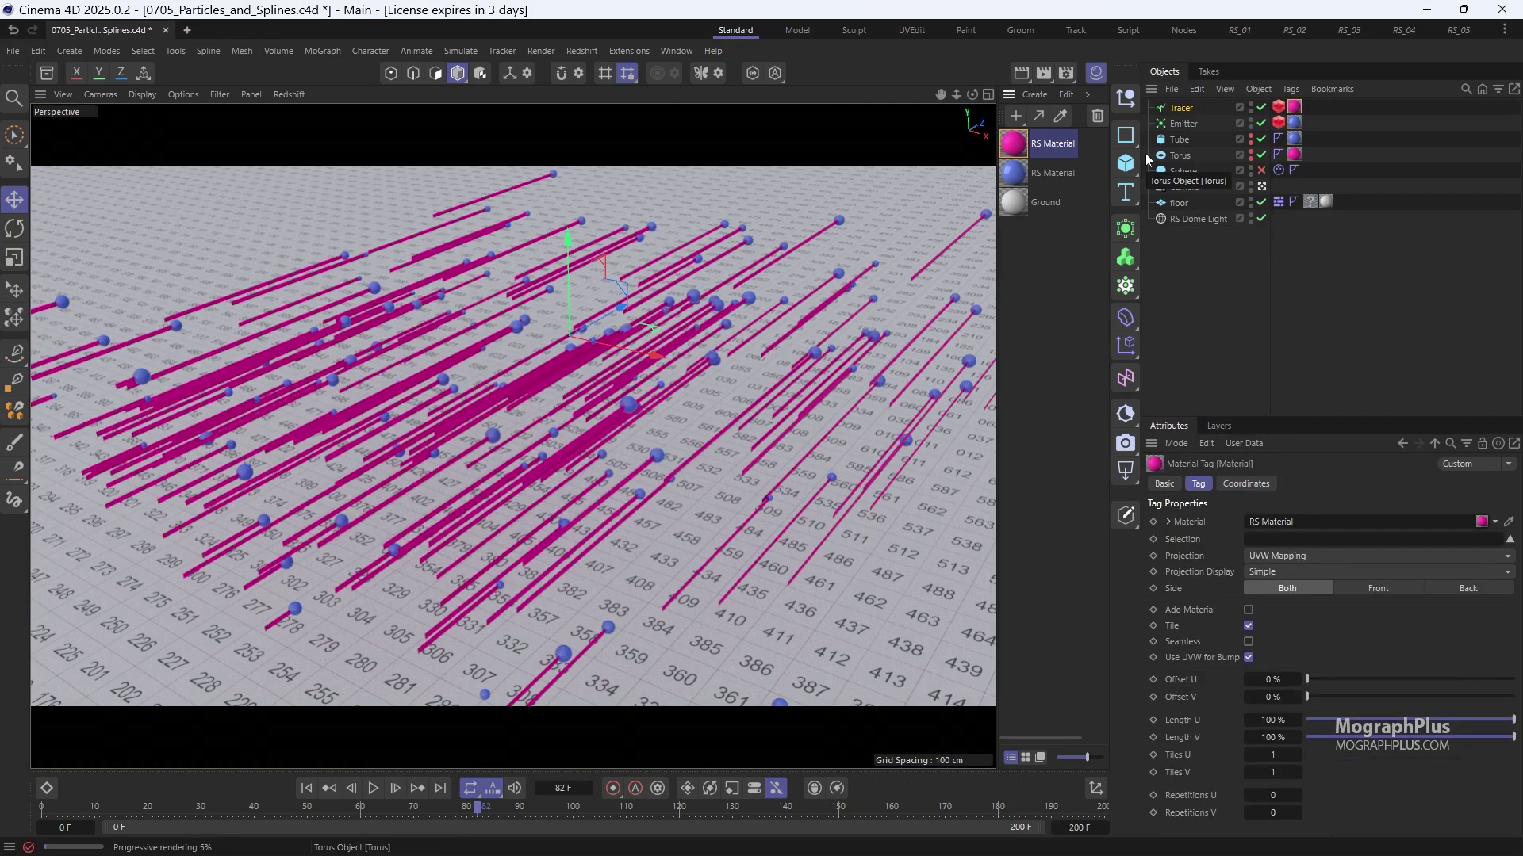
pyautogui.click(1332, 539)
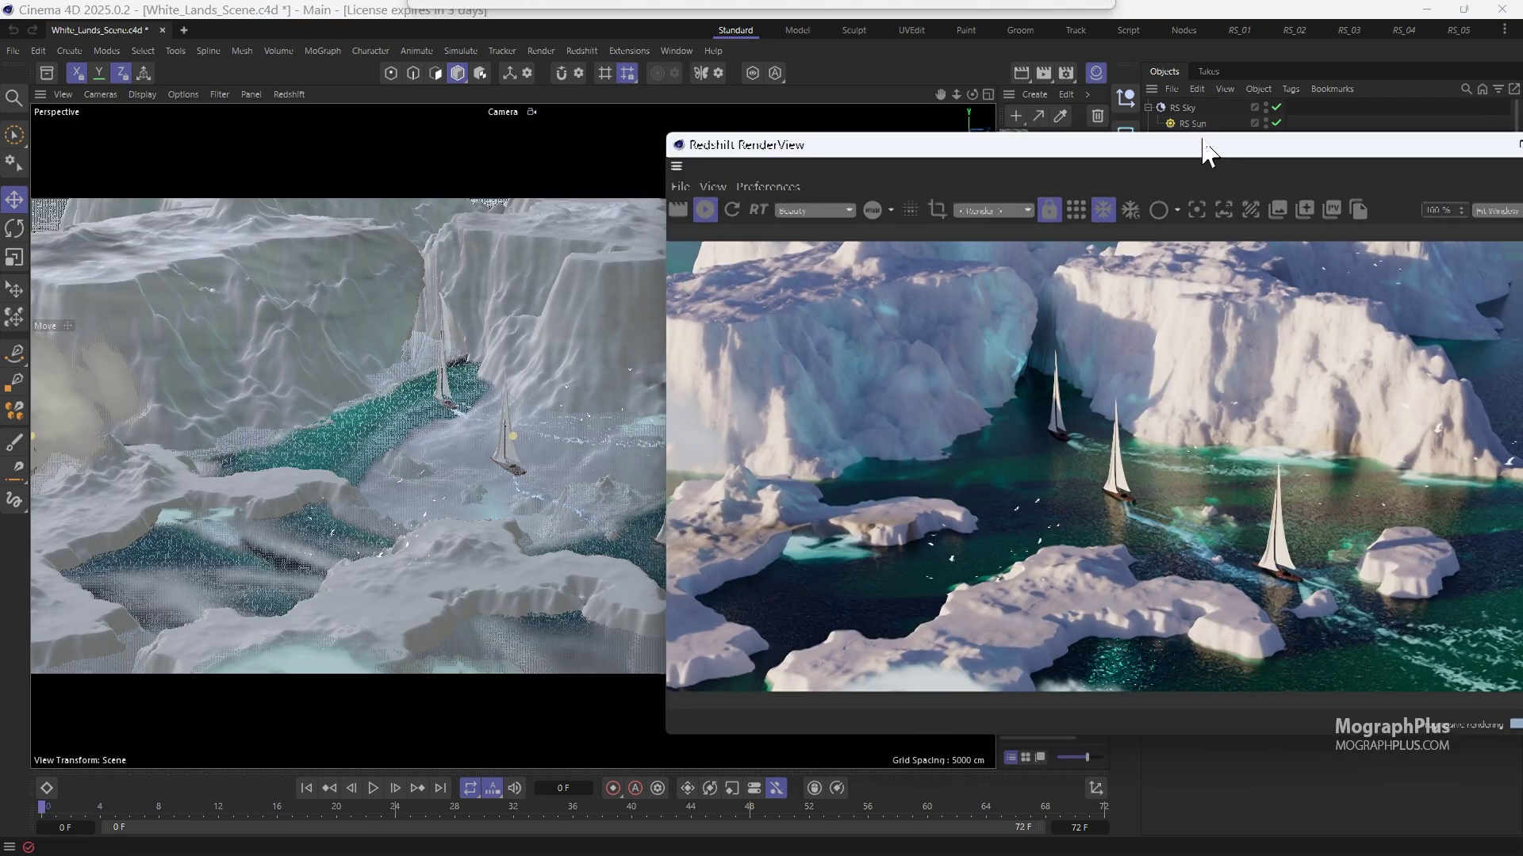
pyautogui.moveTo(1206, 146); pyautogui.dragTo(1121, 130)
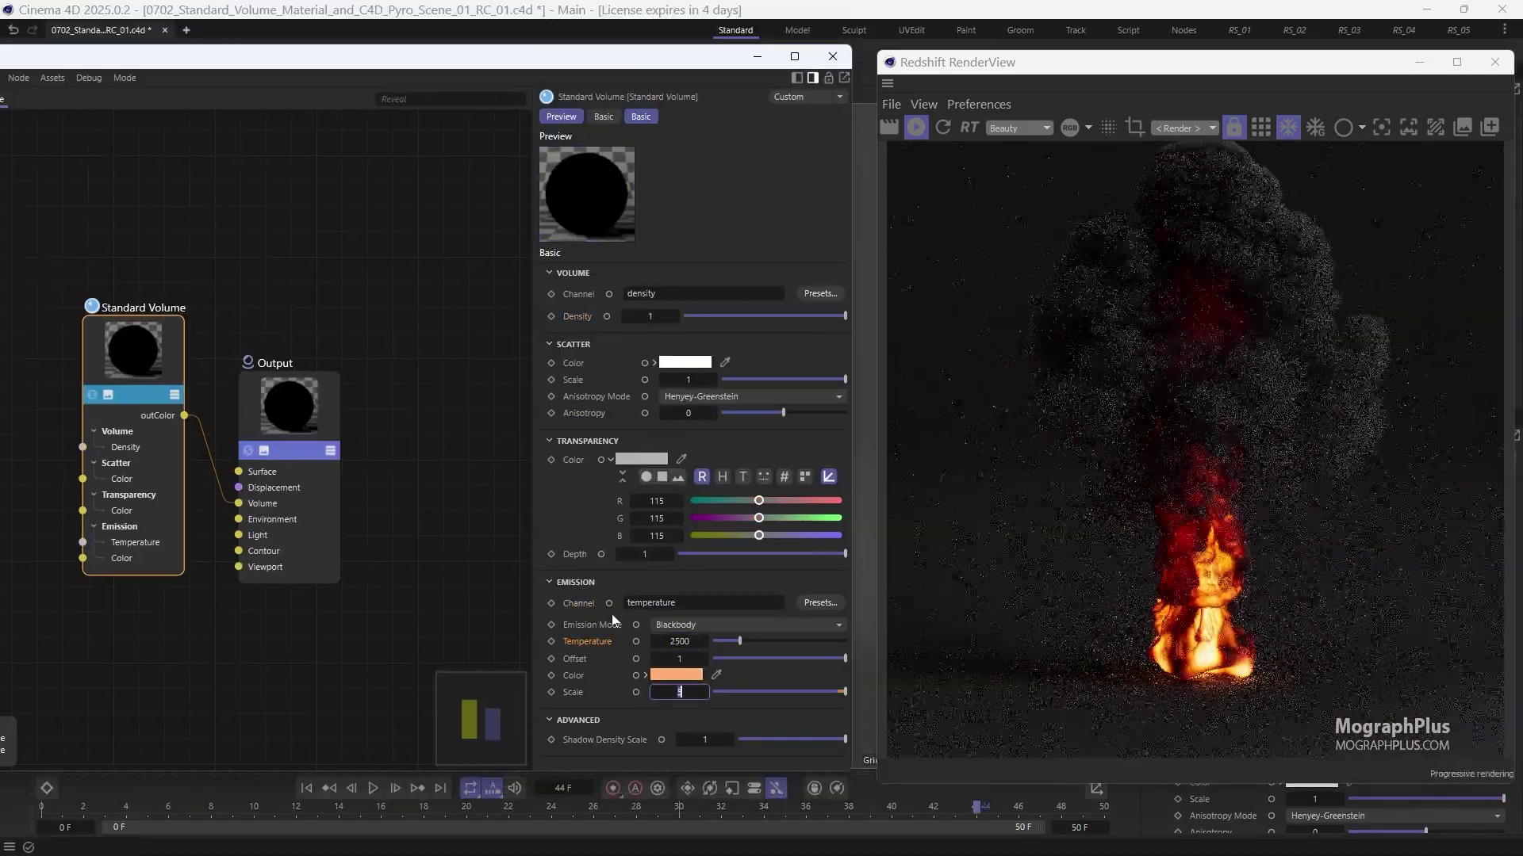
# Set the Standard Volume Emission Scale to 10 and switch the Maxon Noise type to Voronoi 1
pyautogui.write('0')
pyautogui.press('Return')
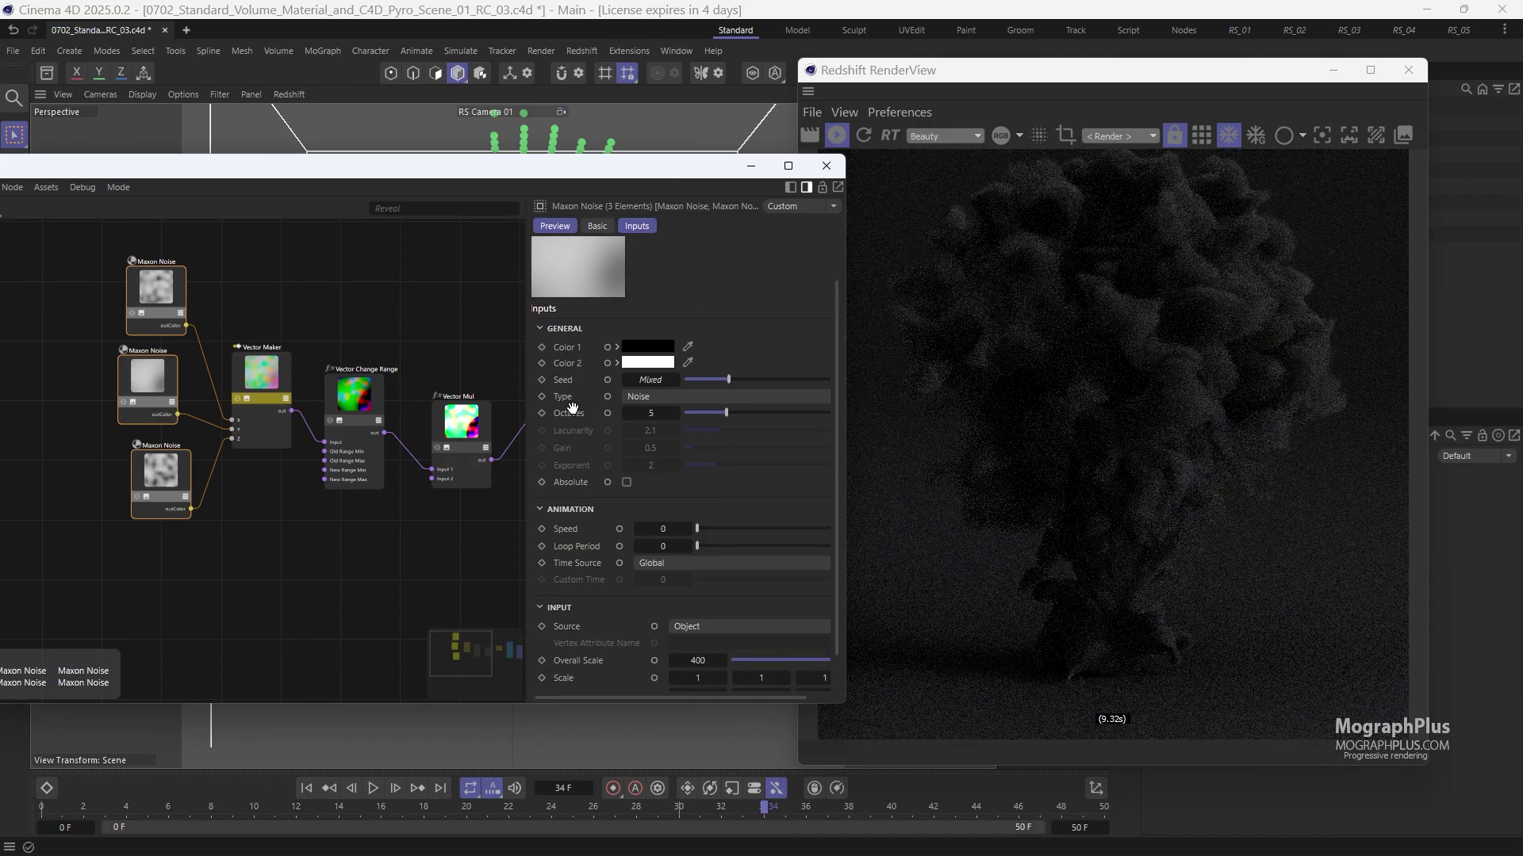
pyautogui.click(714, 417)
pyautogui.click(737, 373)
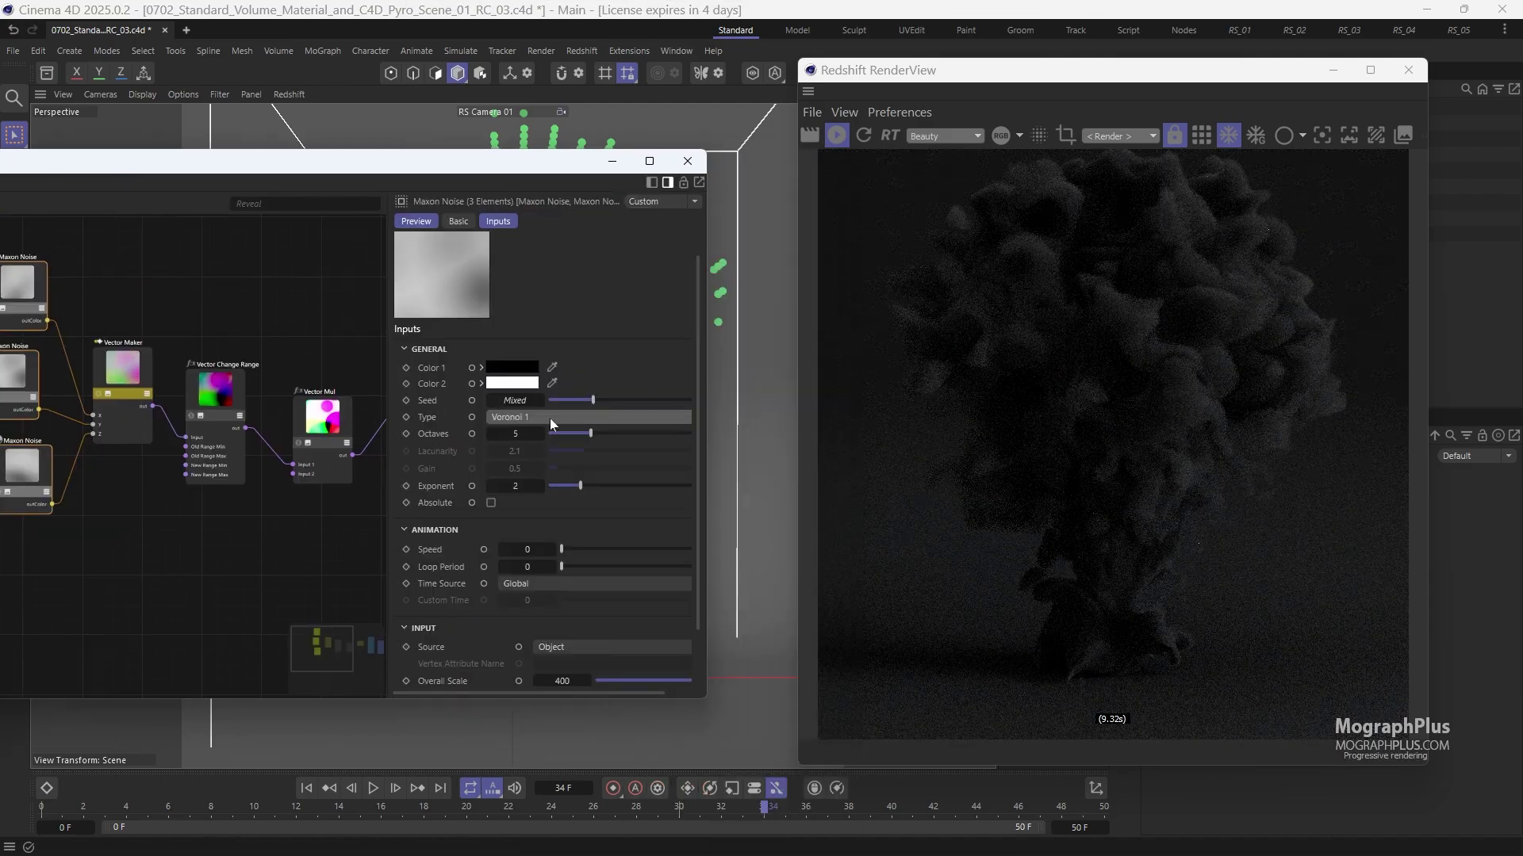
pyautogui.click(550, 421)
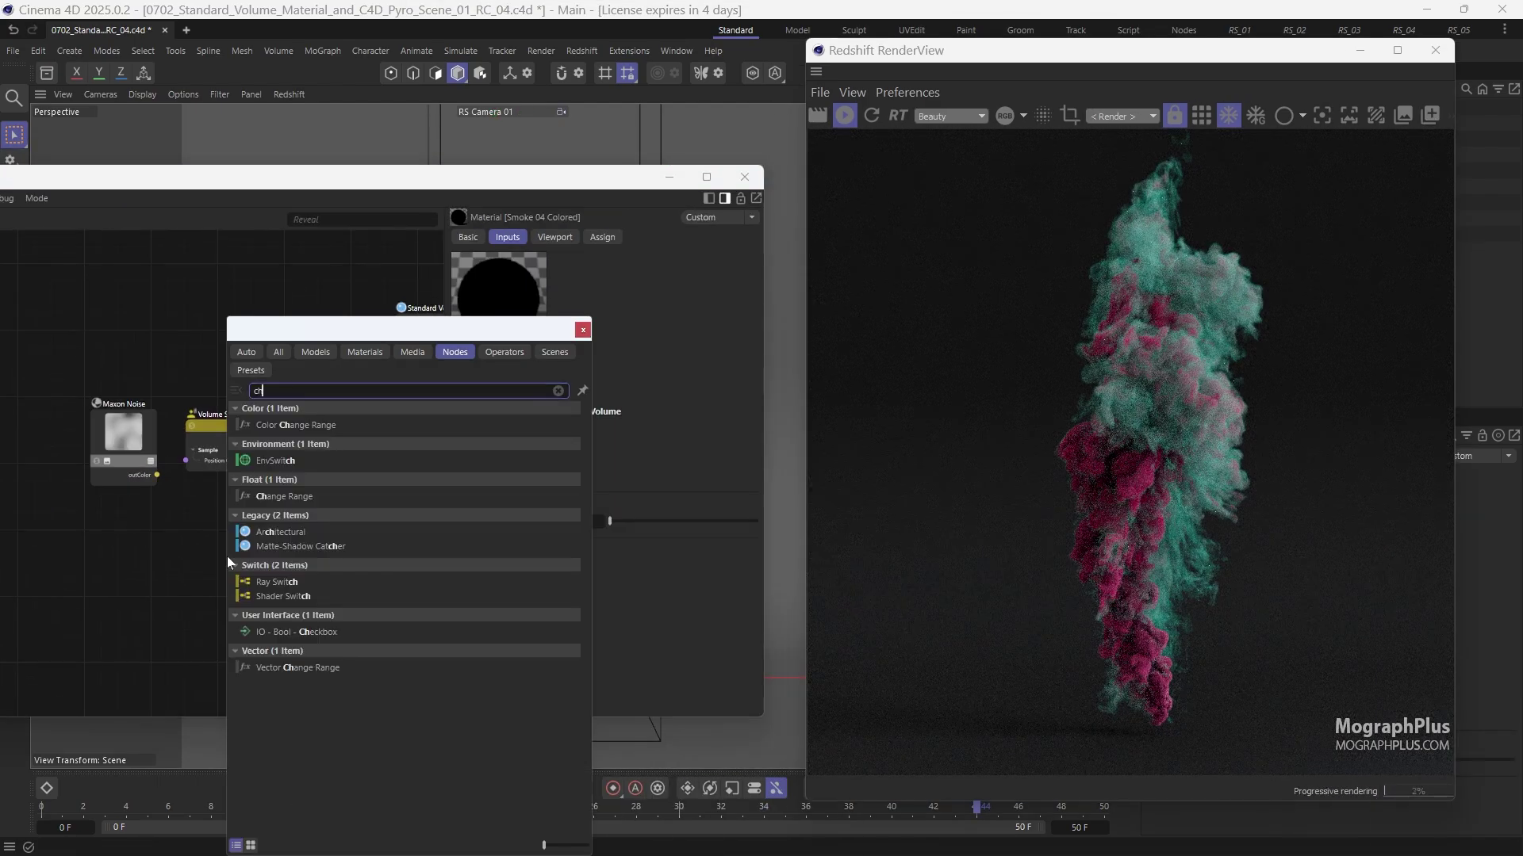
pyautogui.write('a')
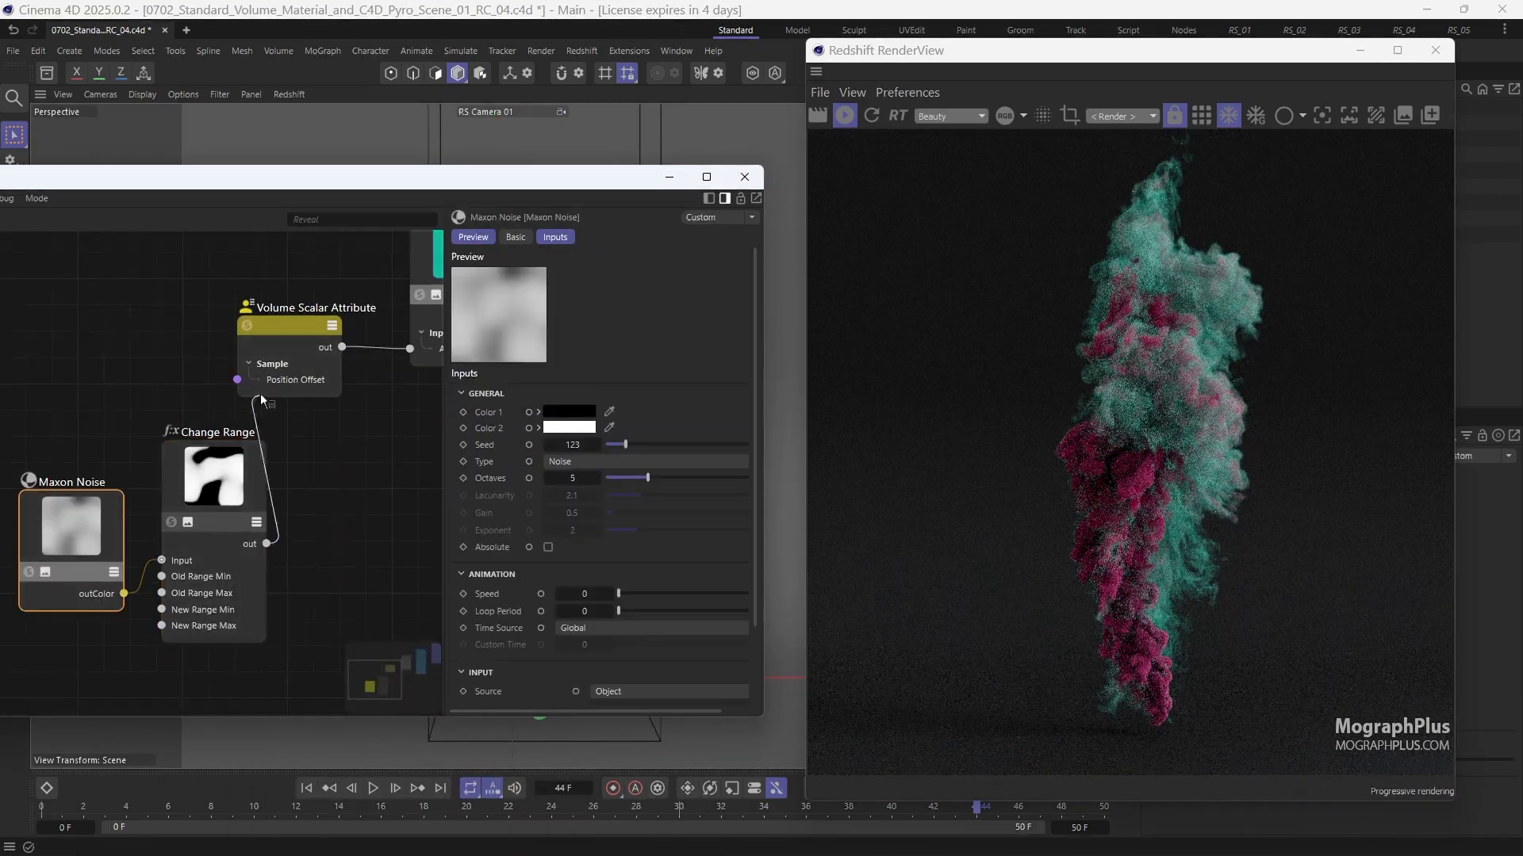